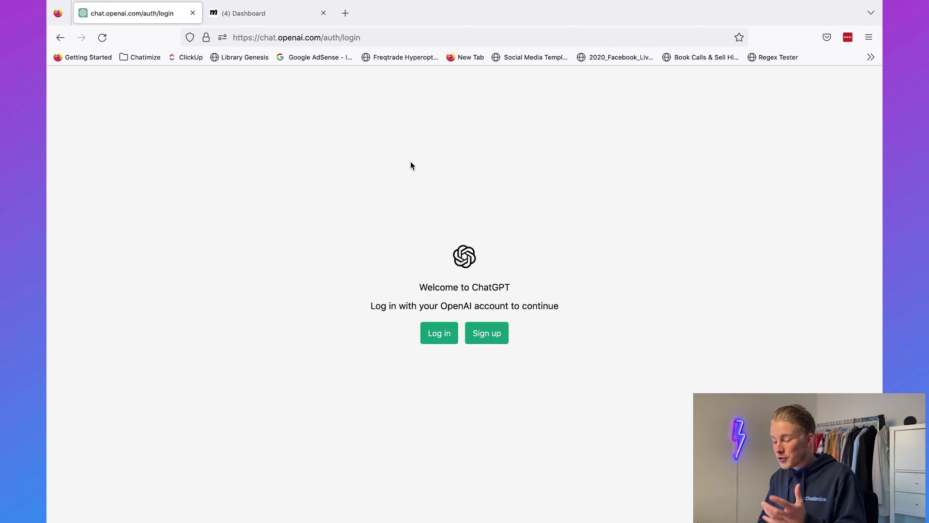
- Log in to ChatGPT at chat.openai.com, continuing with the Google account
click(305, 38)
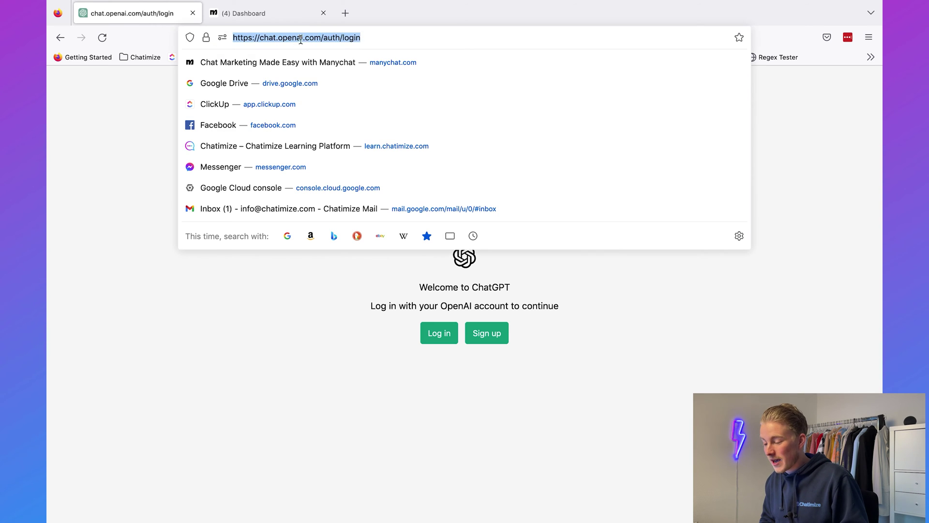
click(246, 378)
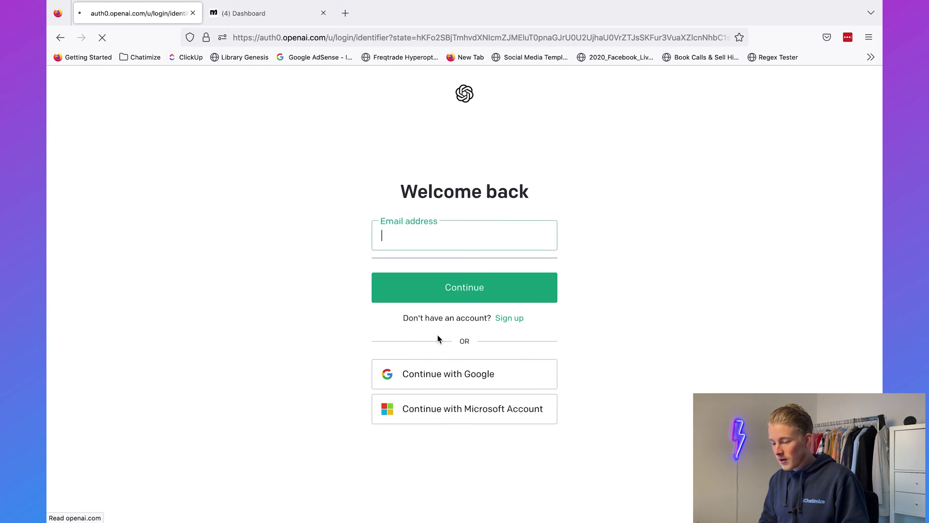
click(441, 398)
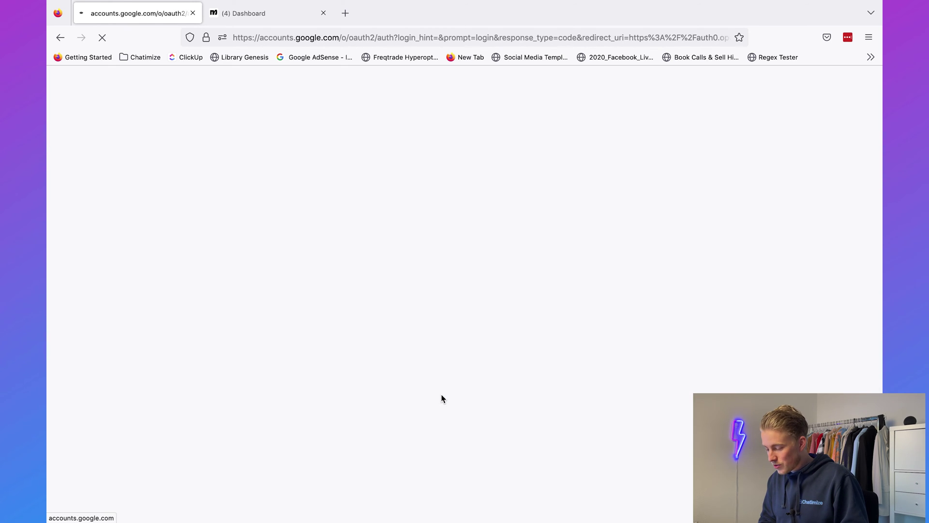
click(456, 266)
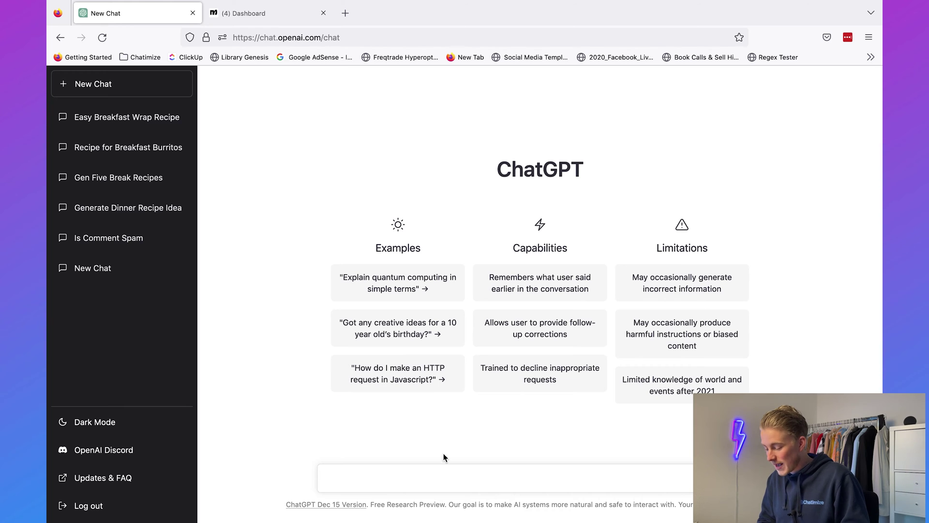
- Send the test prompts "what is the currency of italy", "generate a breakfast recipe in three sentences" and "did elon musk buy twitter"
text(what is the currency of italy)
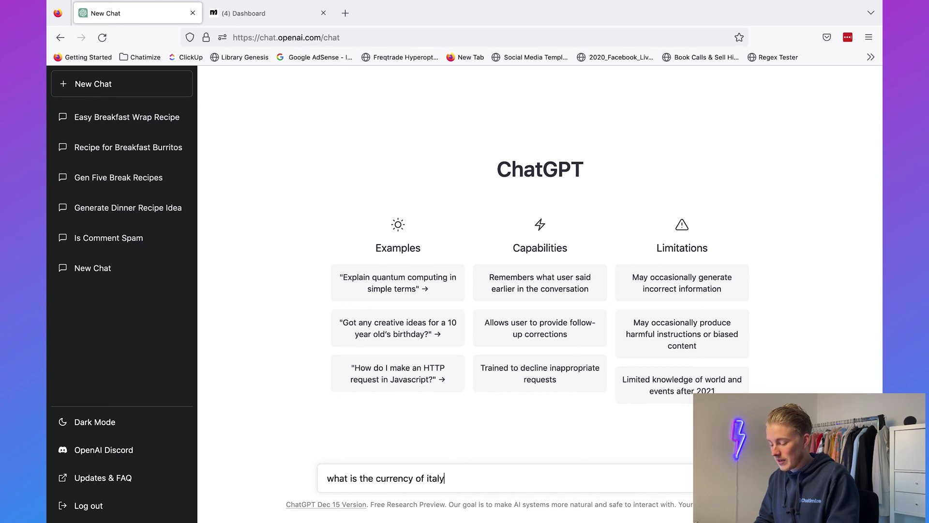
key(Return)
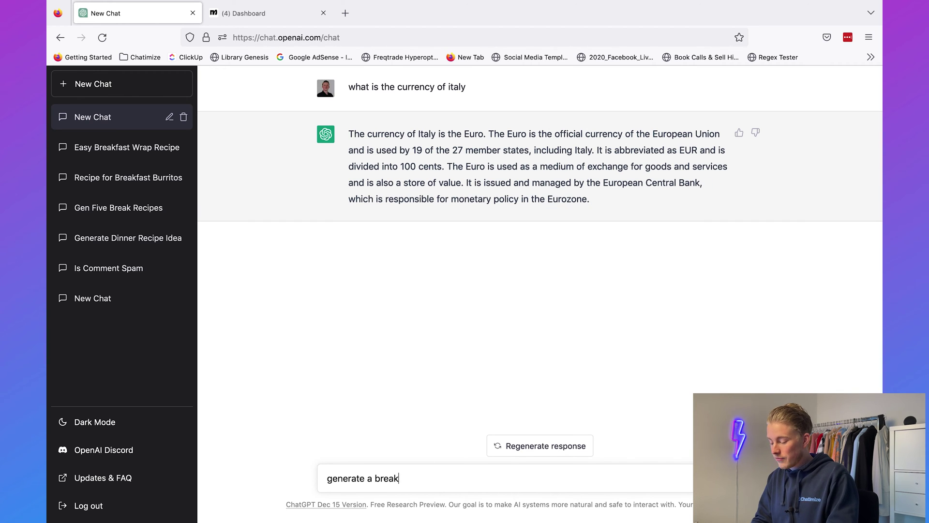
text(n three sentences)
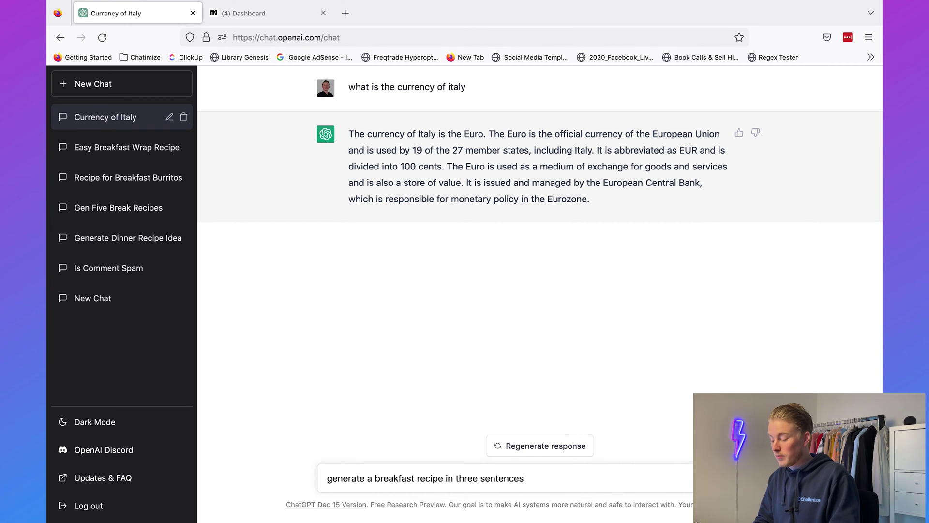
key(Return)
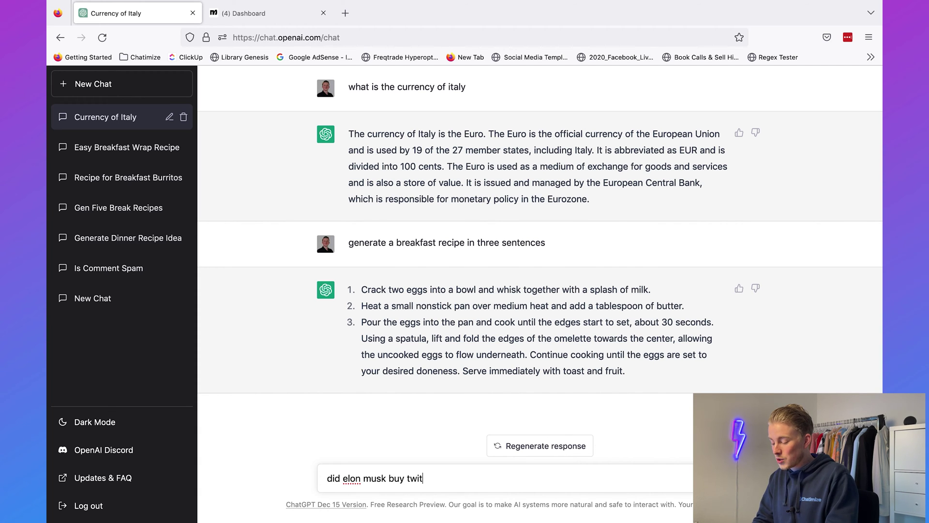
text(ter)
key(Return)
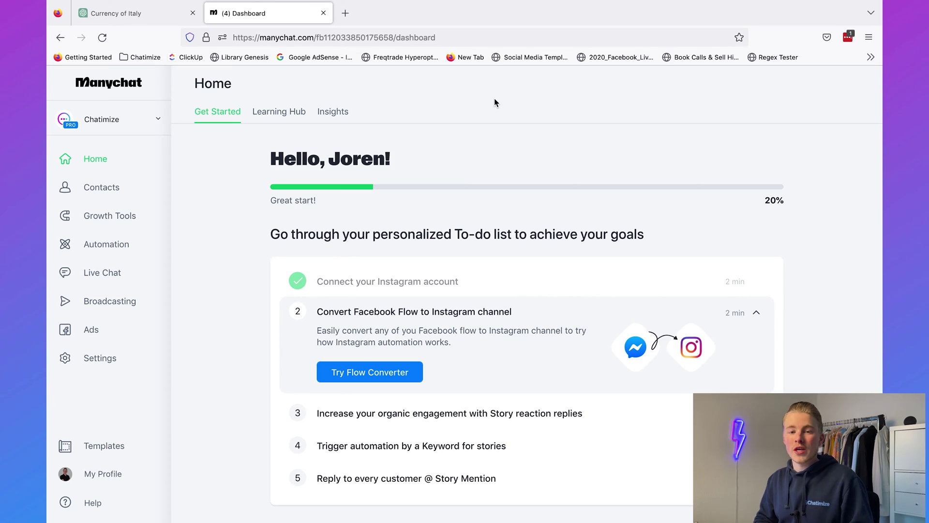
- In Manychat's automation area, create a new flow named "OpenAI"
click(126, 247)
click(827, 84)
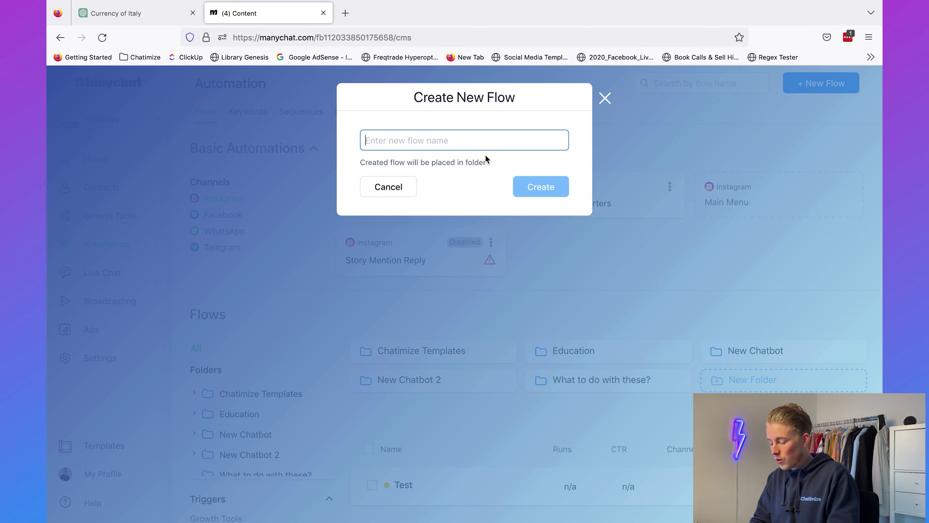
text(OpenAI)
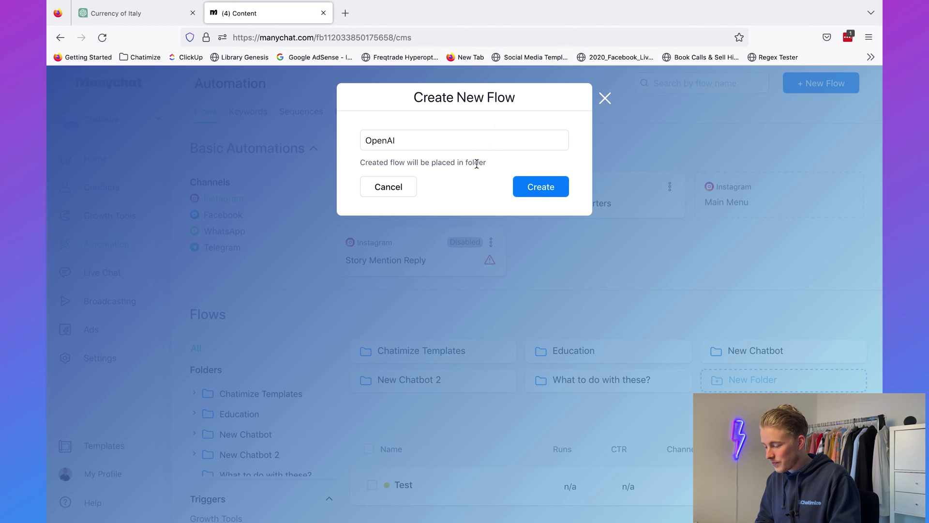
click(536, 193)
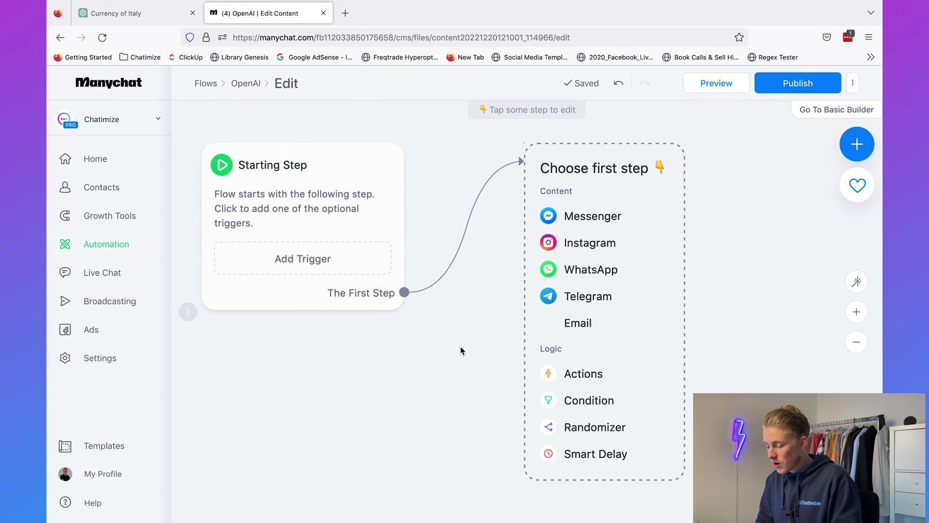
- Add a Messenger message as the flow's first step and replace its empty text block with a User Input block
drag(440, 260, 485, 155)
click(520, 154)
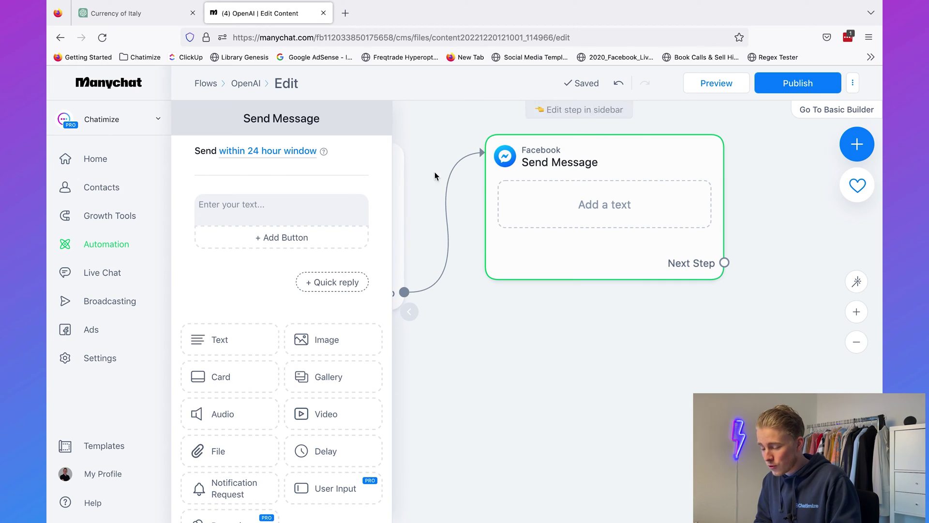
click(320, 199)
scroll(282, 392, down, 3)
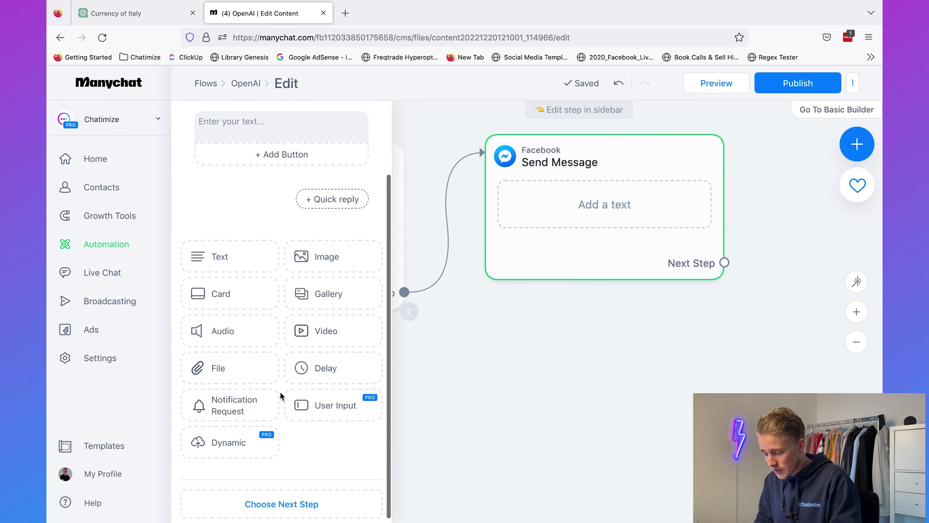
click(324, 410)
scroll(348, 257, up, 2)
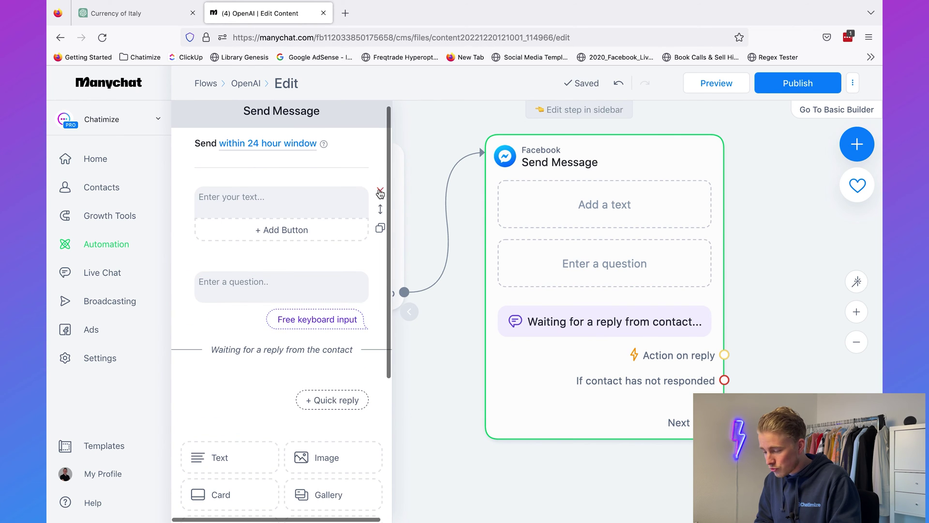
click(381, 192)
- Set the User Input block's question to "What do you want to ask to OpenAI?"
click(297, 219)
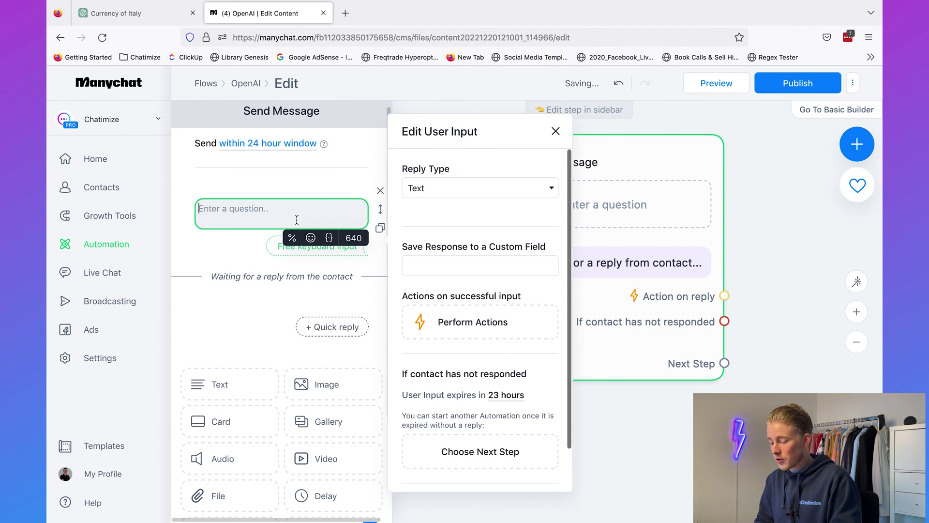
text(What do you want to ask to OpenAI?)
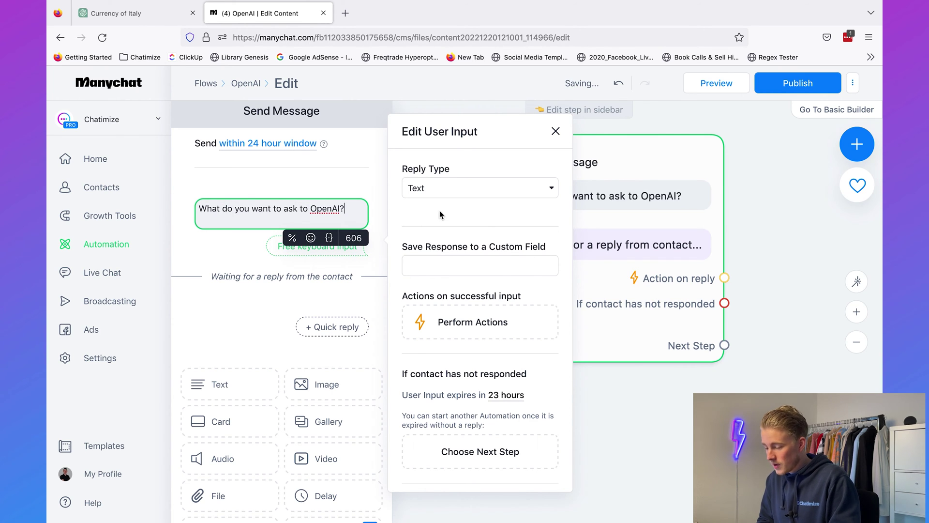
click(439, 213)
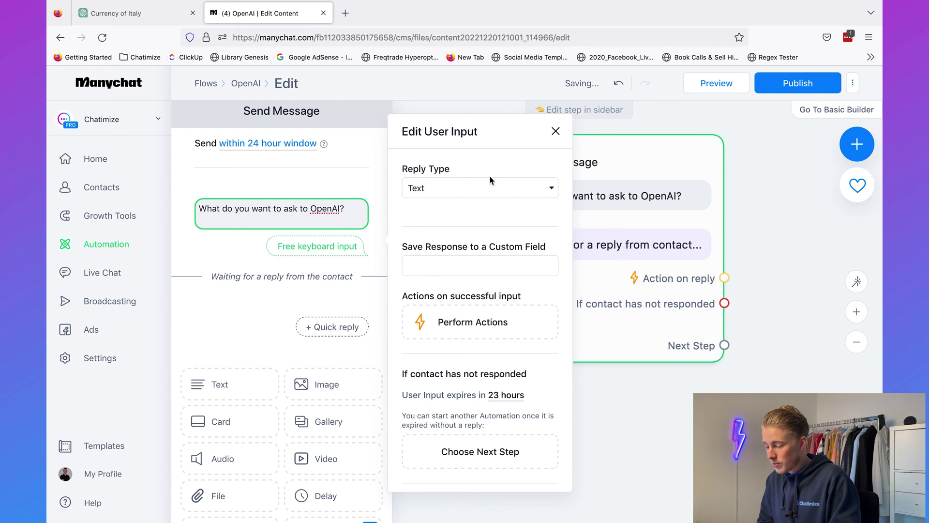
- Save the question's response to a new custom user field named "OpenAI - Prompt"
click(448, 266)
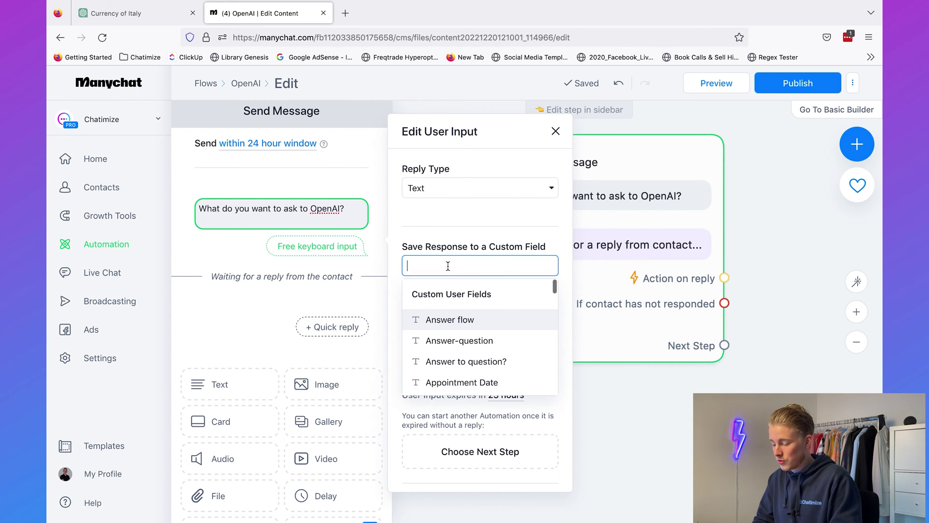
text(OpenAI)
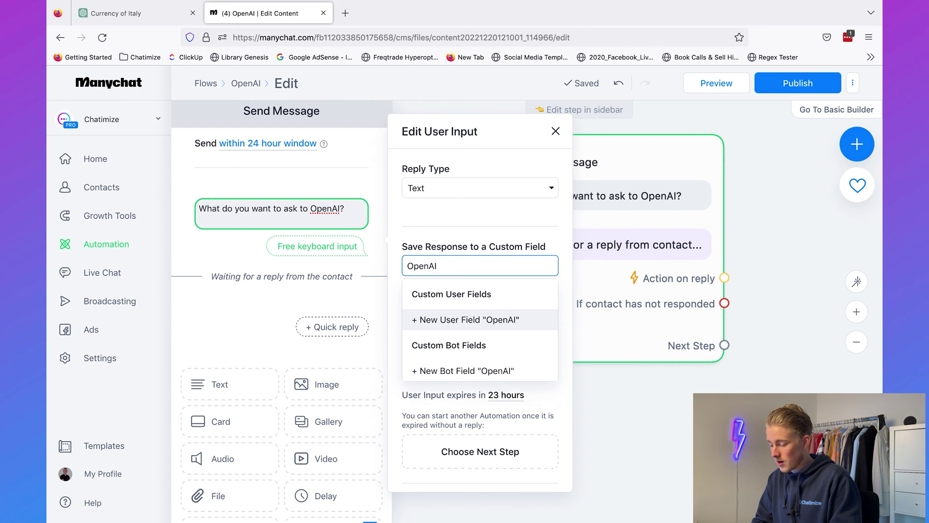
text( - Prompt)
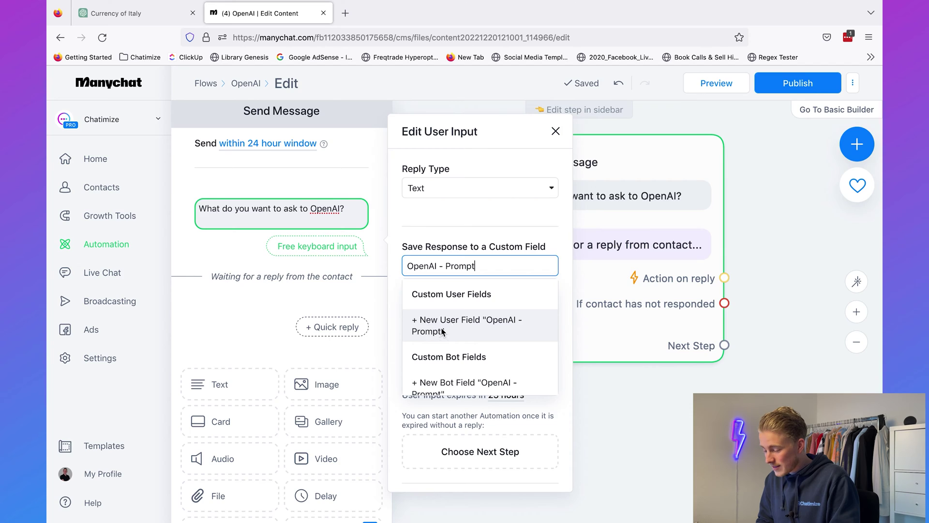
click(442, 332)
click(547, 378)
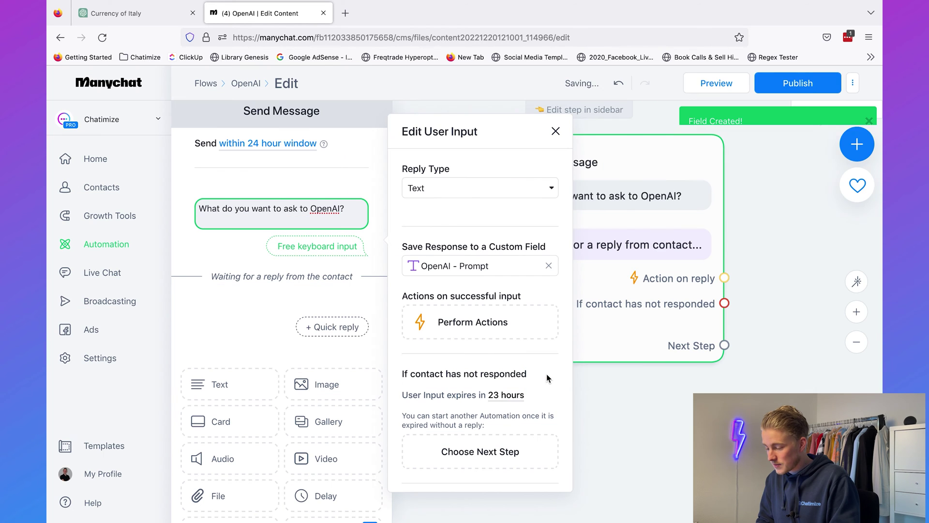
click(654, 412)
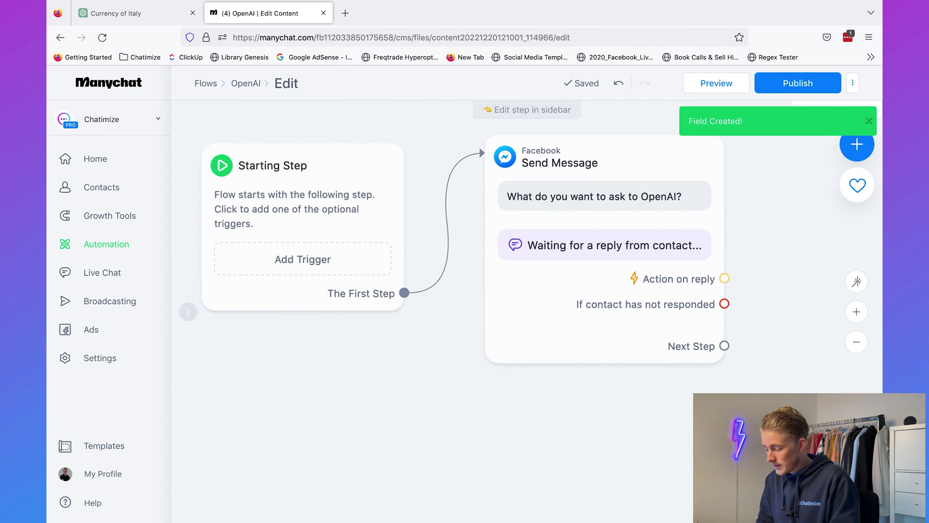
- Connect a second Messenger message after the question, reading "Thank you!", a blank line and "I am now sending this to OpenAI..."
drag(726, 425, 453, 429)
drag(446, 358, 511, 223)
drag(510, 165, 509, 163)
click(535, 161)
click(290, 213)
text(Thank you!)
key(Return)
key(Return)
text(I am now sending this to OpenAI...)
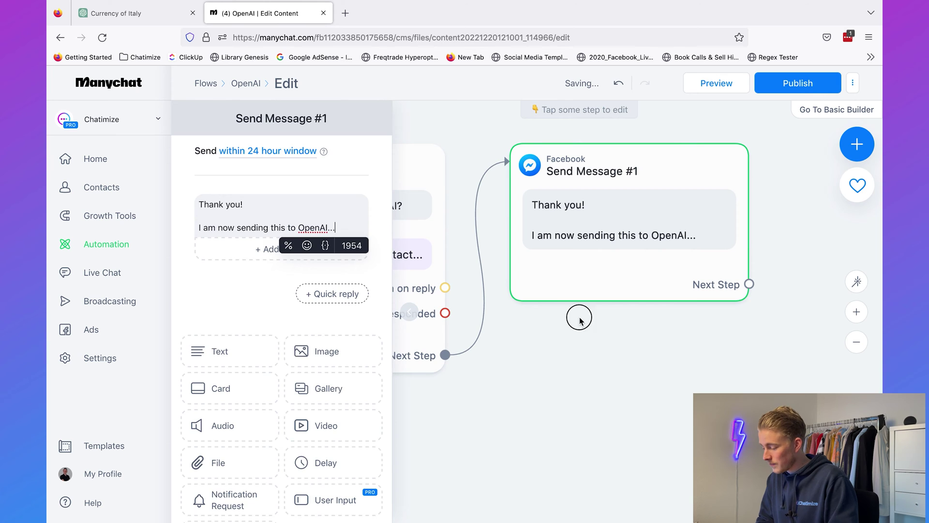
click(579, 320)
- Add an Actions step after the thank-you message and look through the action types it offers
drag(753, 346, 553, 396)
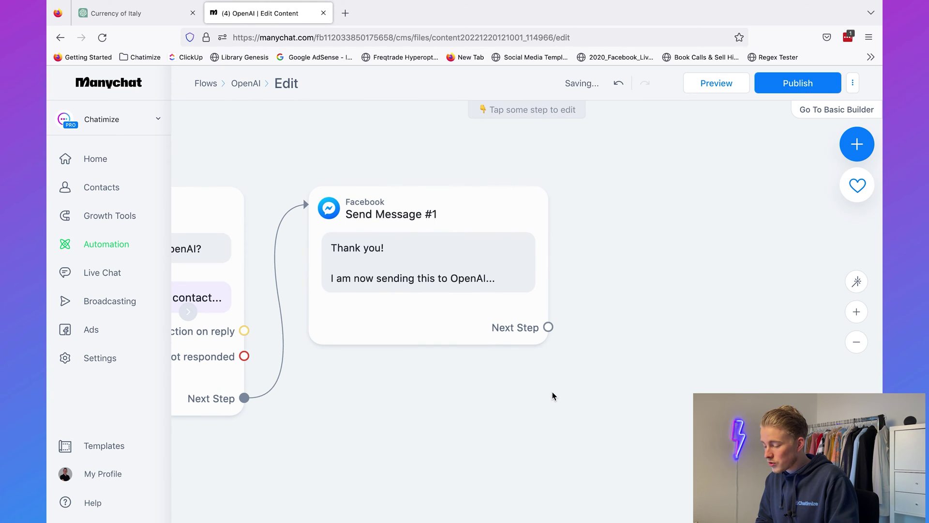
drag(548, 327, 586, 321)
drag(623, 197, 620, 197)
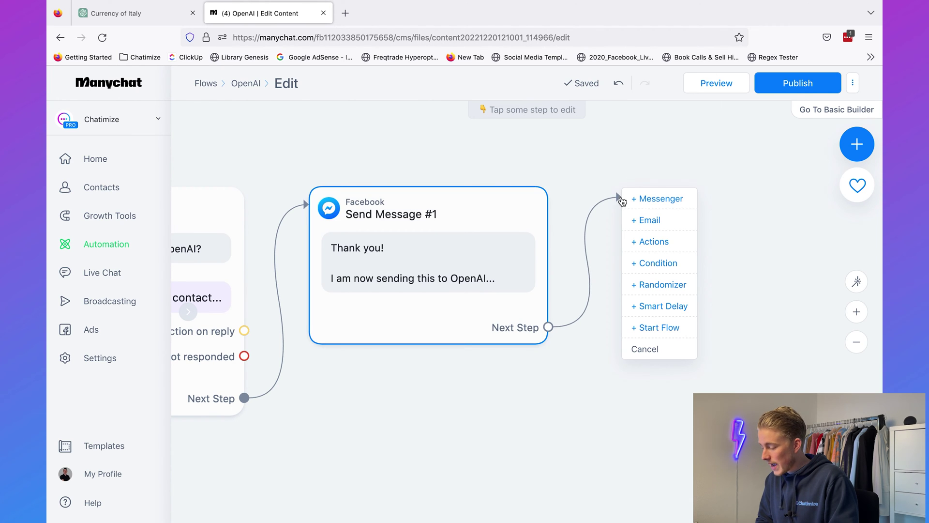
click(648, 241)
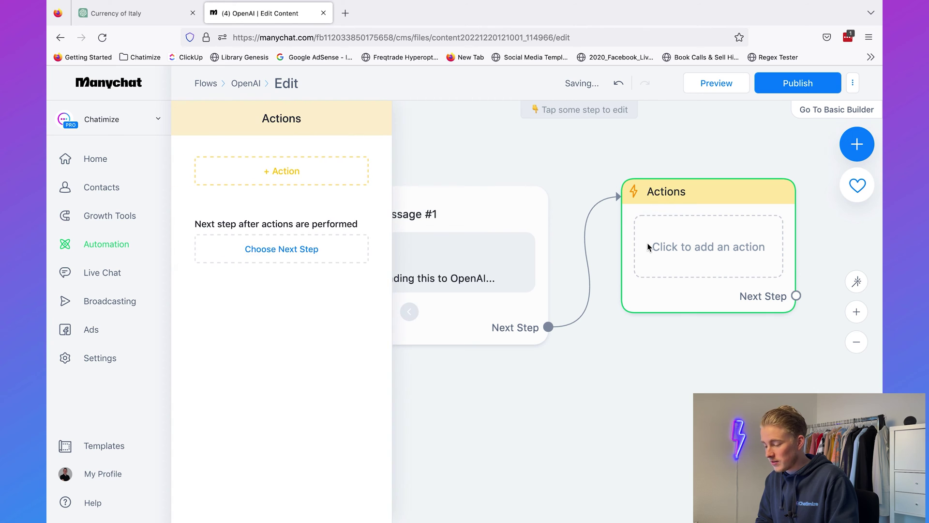
click(346, 178)
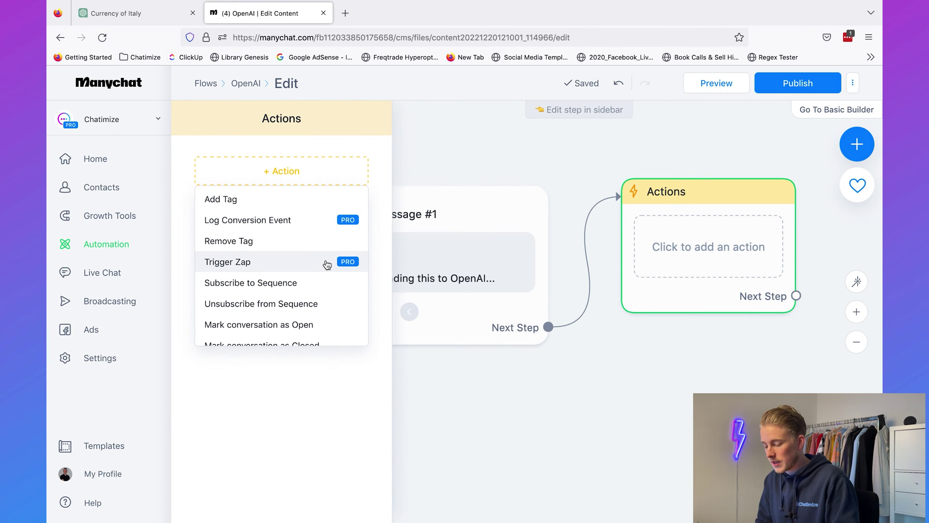
scroll(327, 263, down, 8)
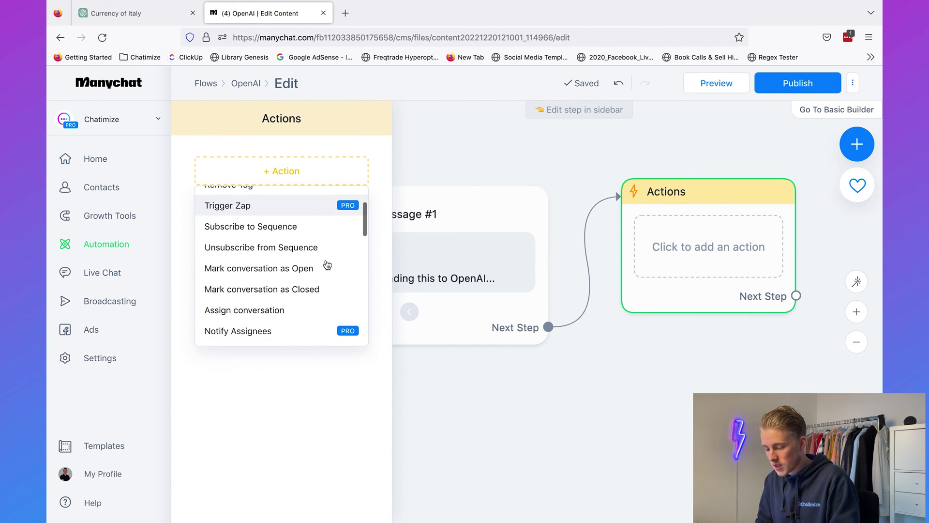
scroll(327, 264, down, 2)
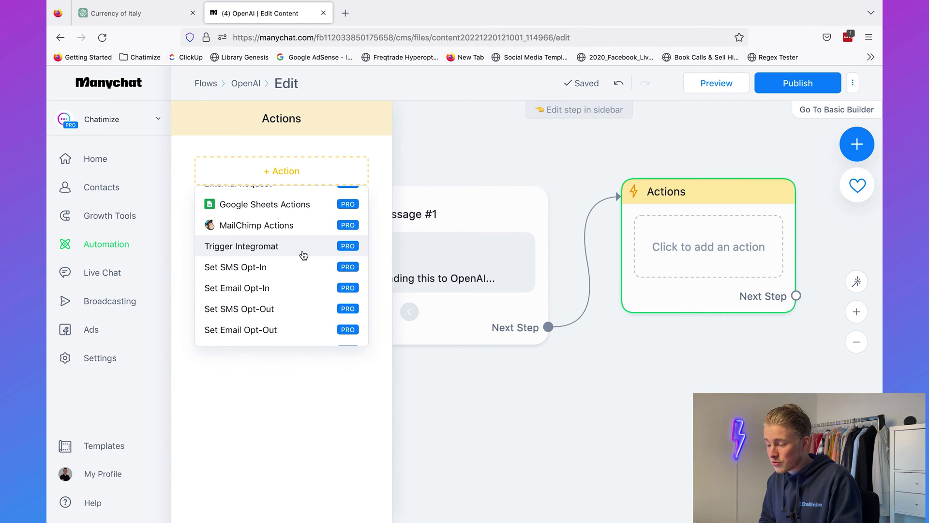
scroll(303, 255, up, 5)
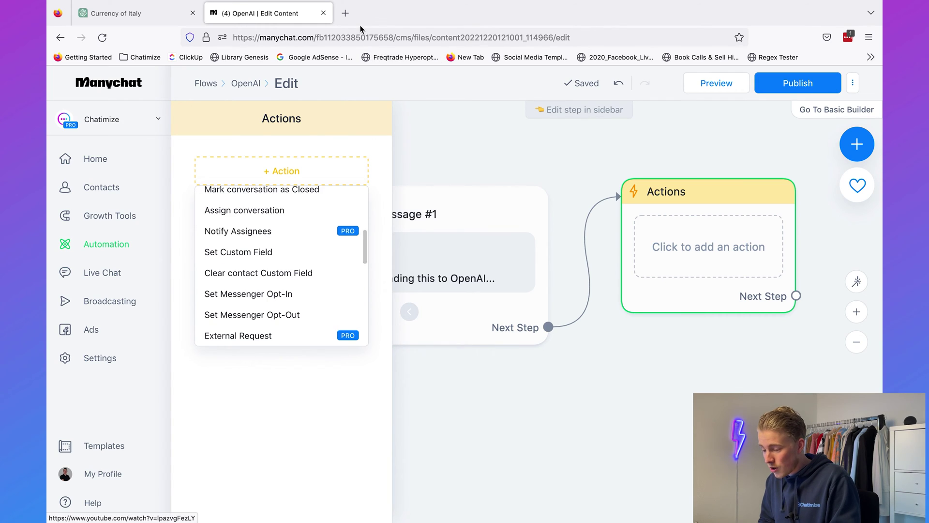
- Open chatimize.com/make in a new browser tab and go from Make's sign-up form to its login page
key(ctrl+t)
text(chatimize.com/make)
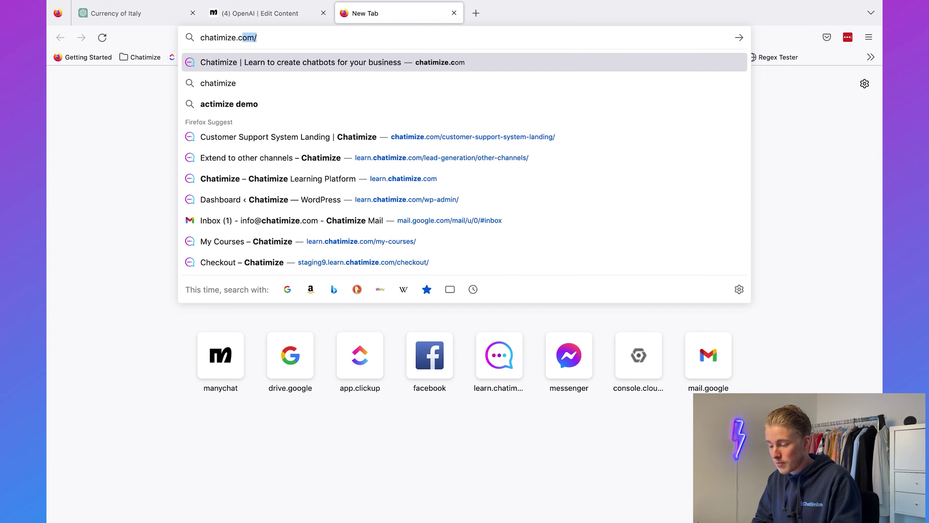
text(/)
key(Return)
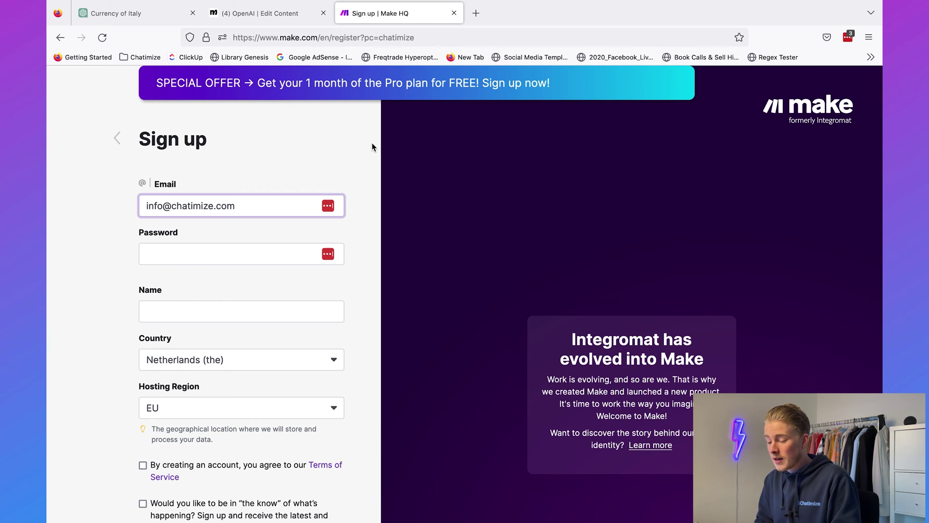
click(116, 141)
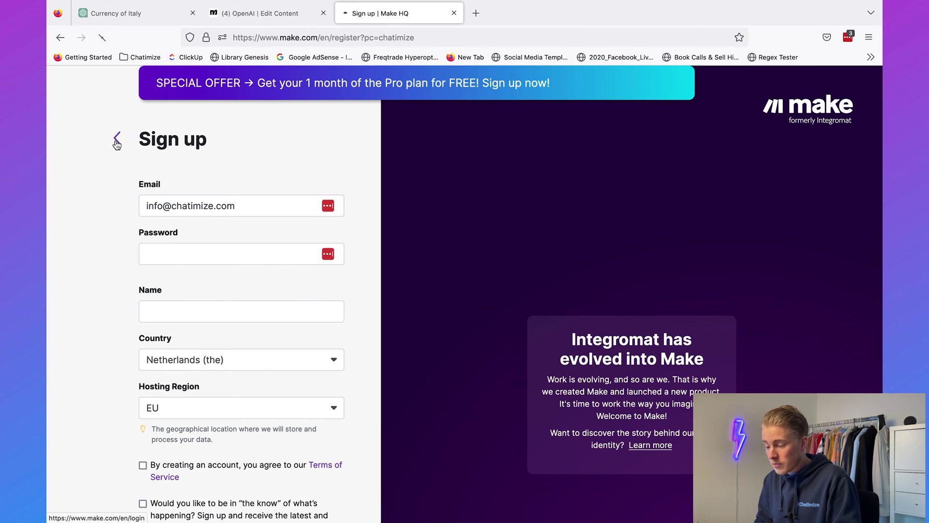
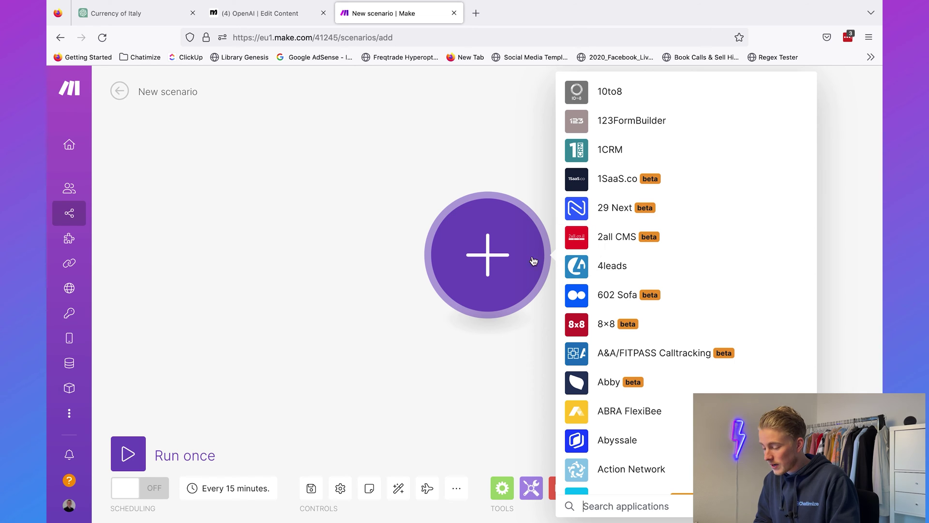
text(manychat)
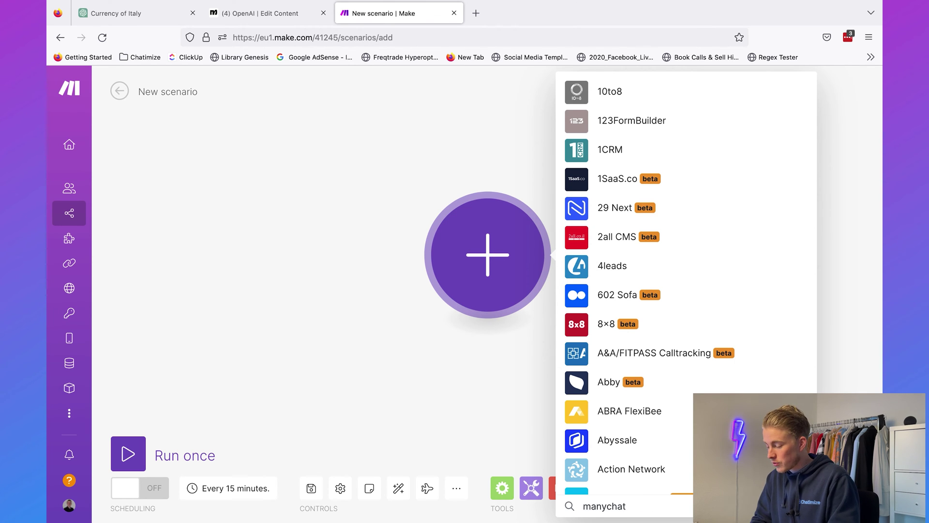
click(623, 230)
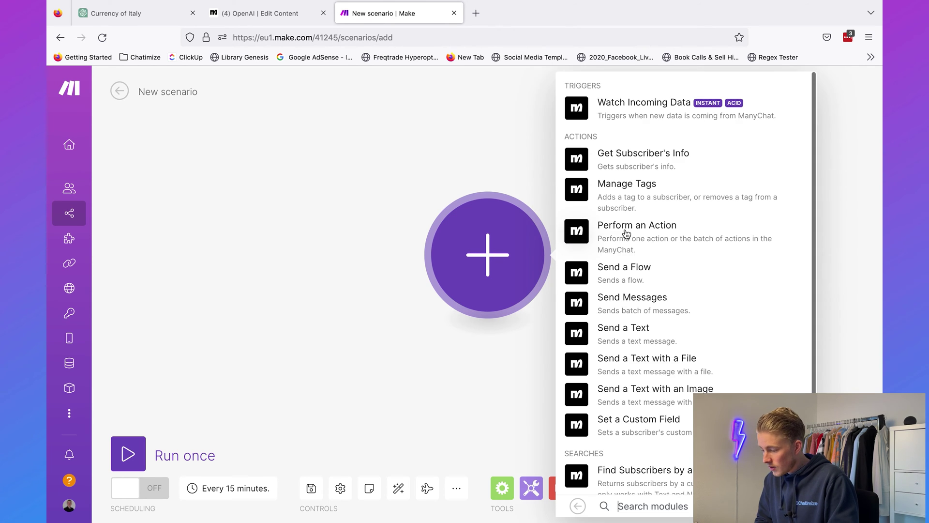
click(648, 110)
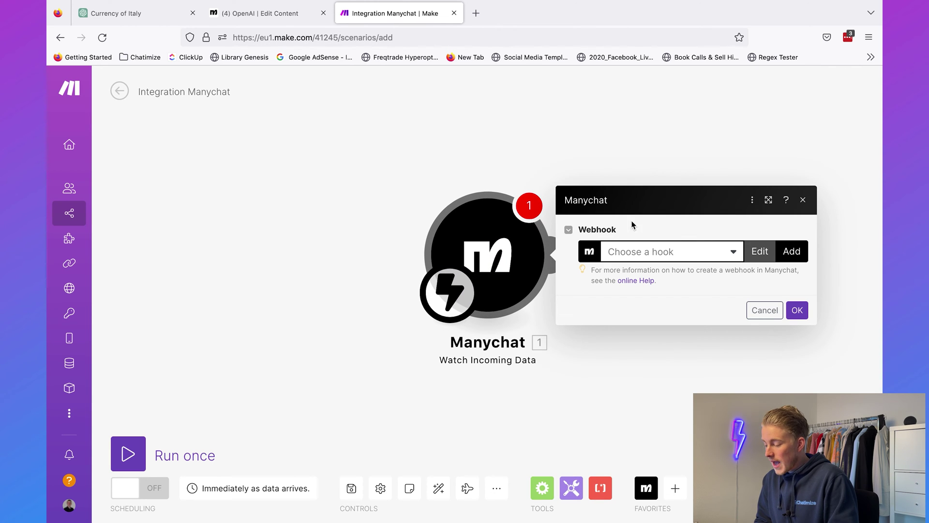
- Start a new webhook for the Manychat trigger and open the form for creating its connection
click(636, 252)
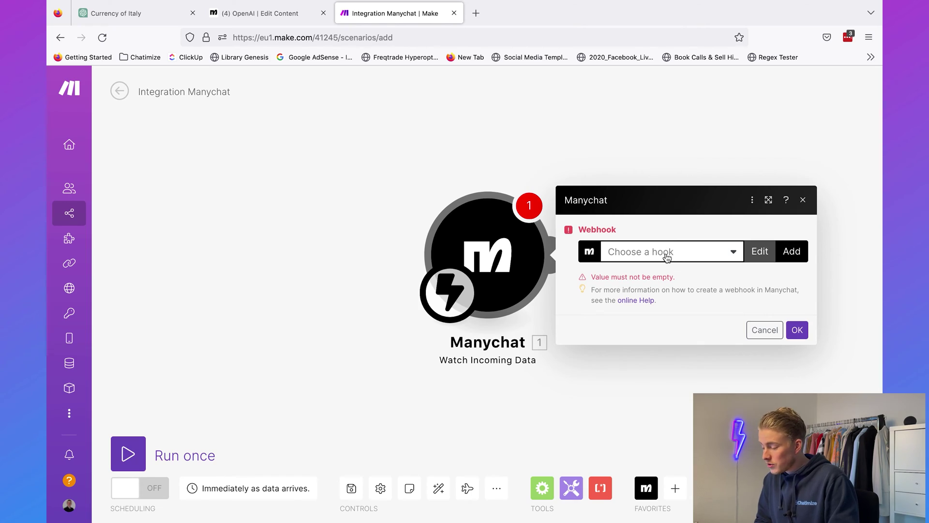
click(792, 252)
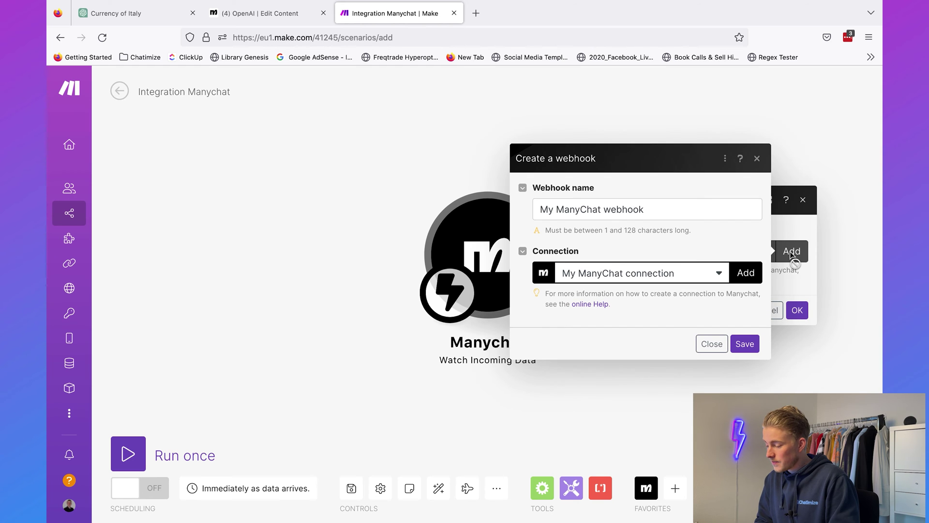
triple_click(678, 208)
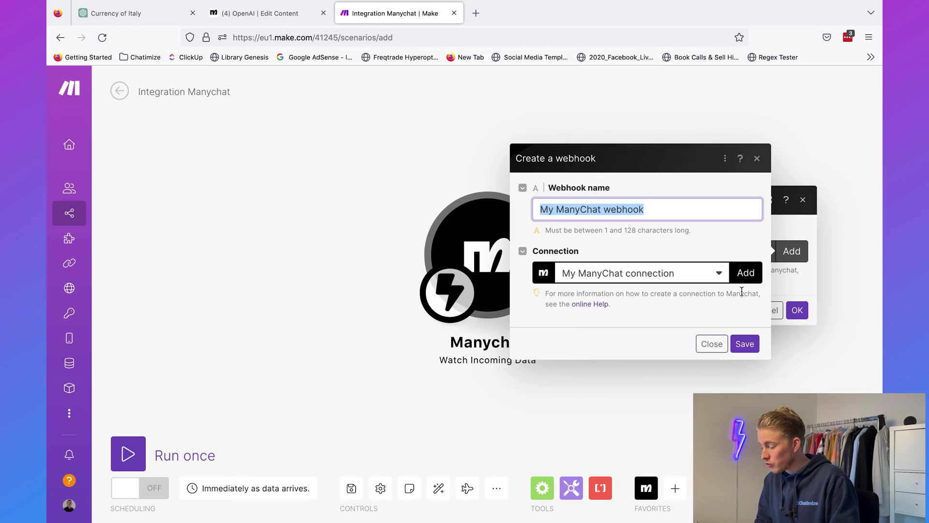
click(745, 274)
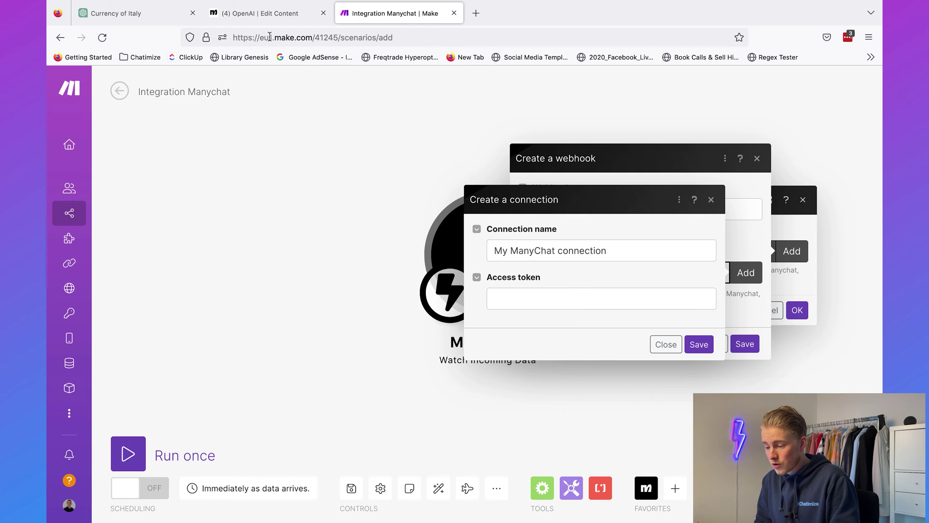
- Switch to Manychat, open its settings in a separate browser tab, and select the account's API key for copying
click(266, 13)
click(123, 368)
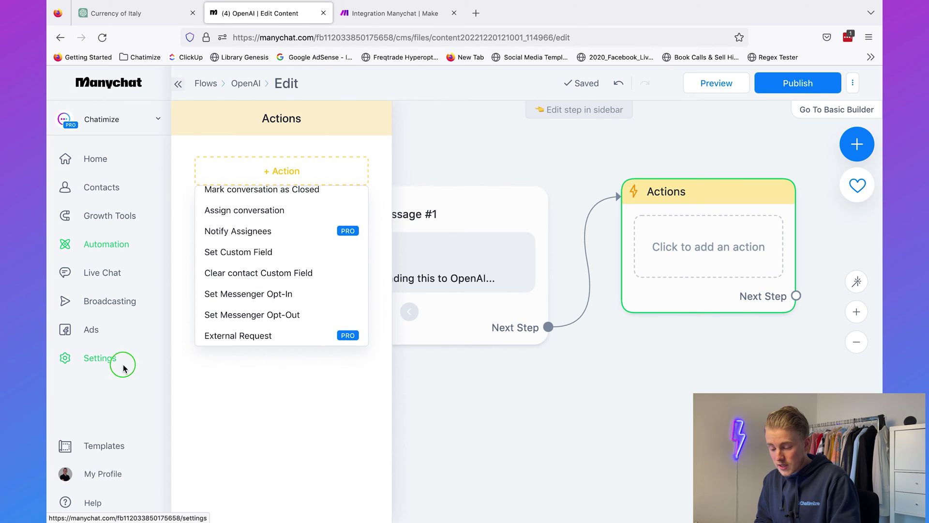
click(141, 368)
click(365, 14)
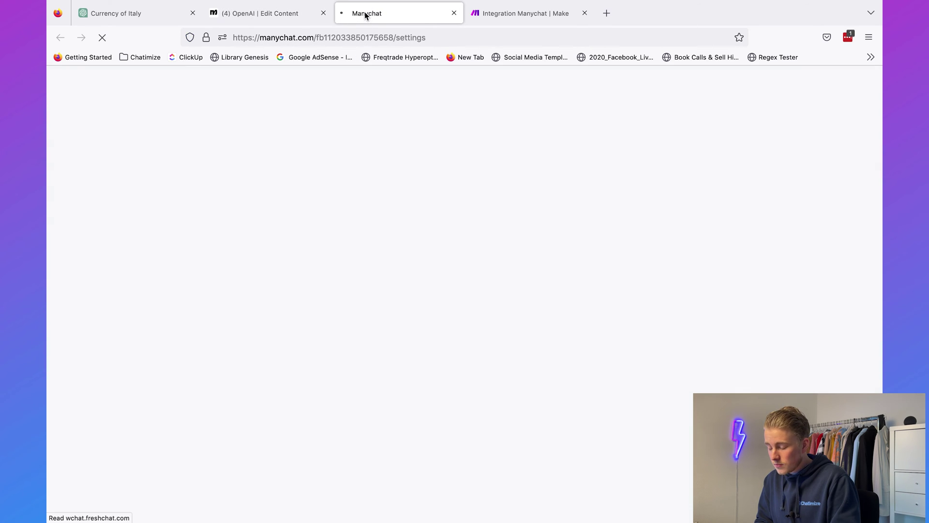
scroll(357, 270, down, 10)
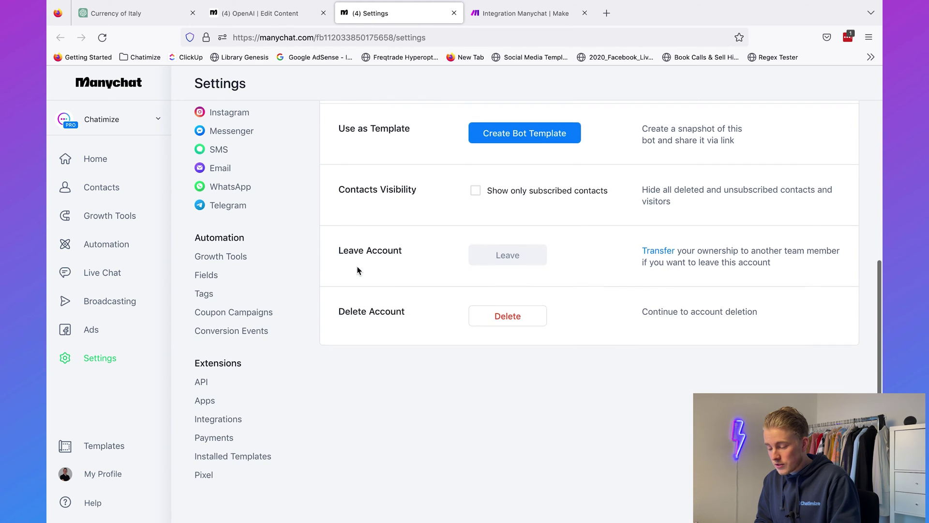
click(199, 415)
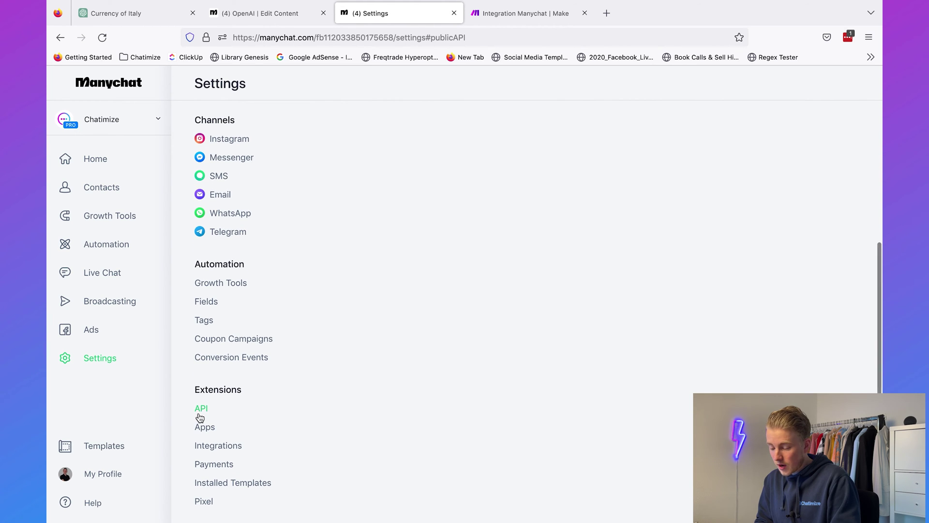
click(544, 148)
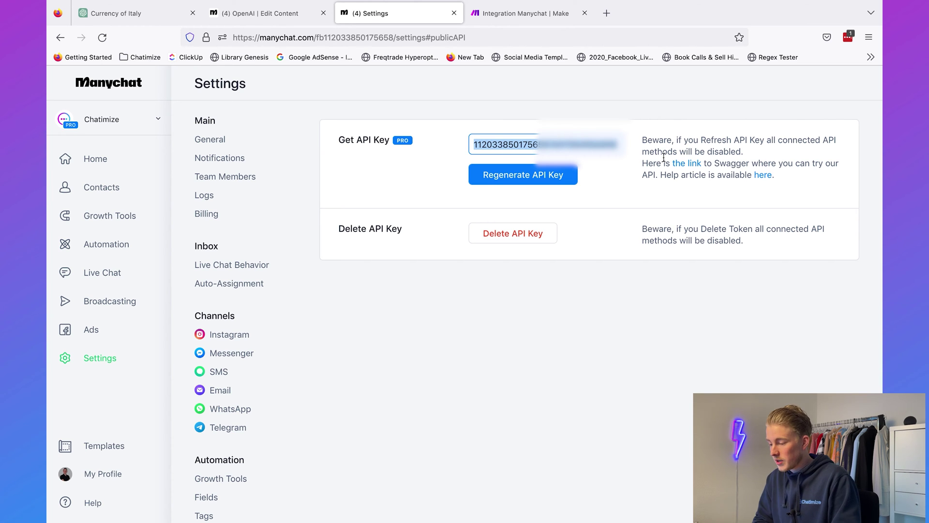
- Back in Make, paste the Manychat API key as the access token and save the connection as "My ManyChat connection"
click(533, 18)
click(574, 291)
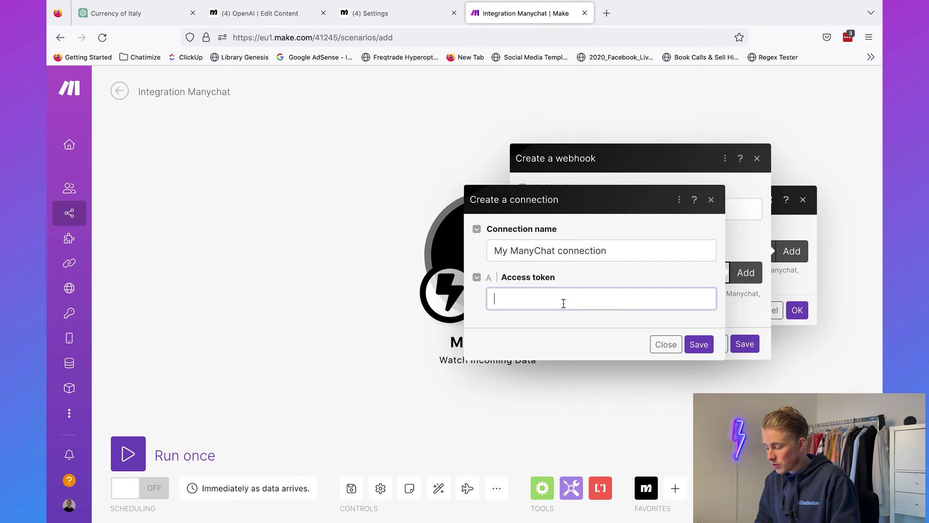
key(ctrl+v)
click(613, 227)
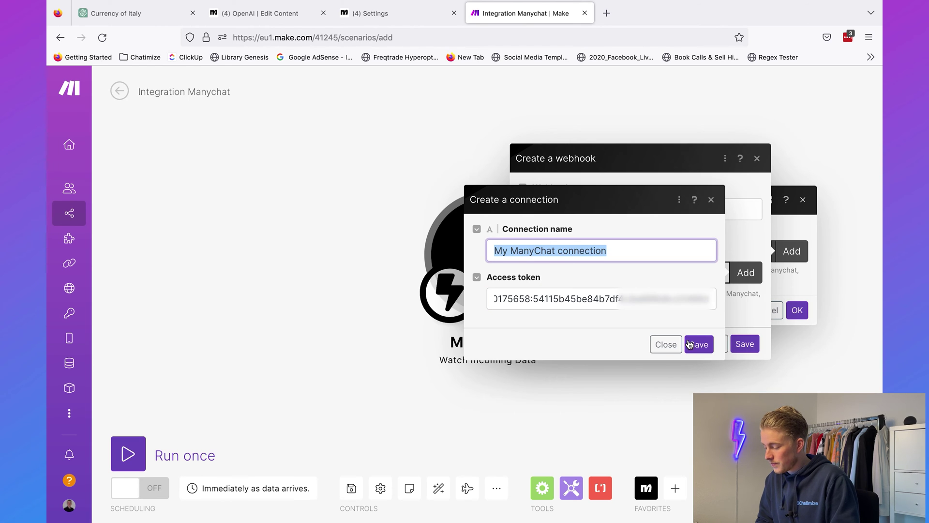
click(698, 344)
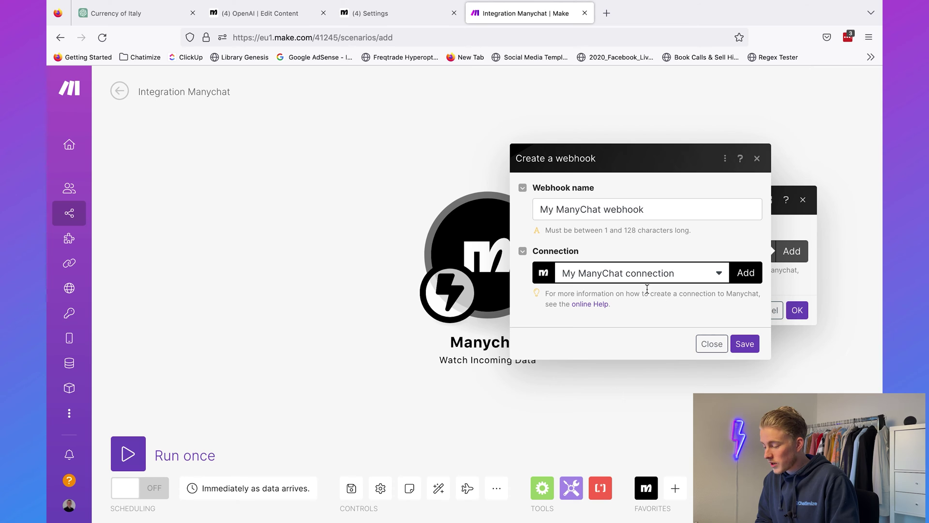
- Create the webhook under the name "OpenAI" using My ManyChat connection, accept it for the trigger, and save the scenario
triple_click(636, 205)
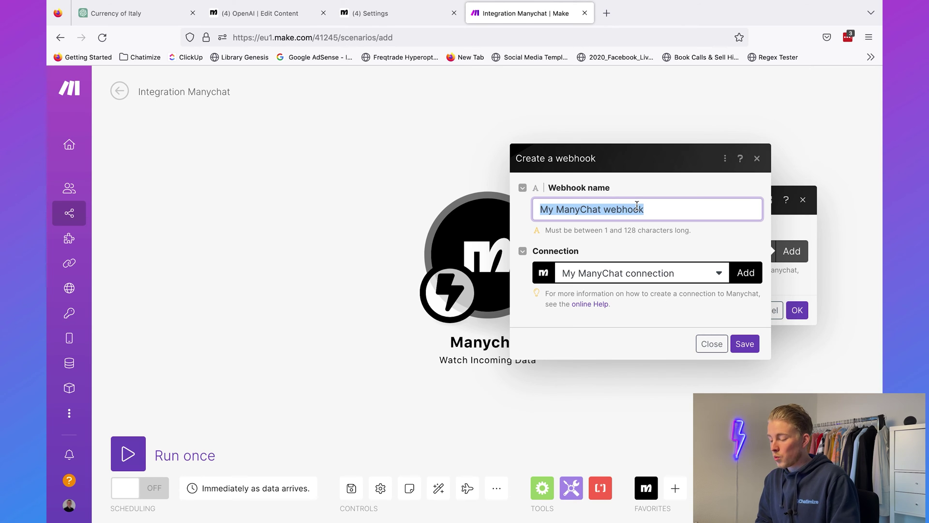
text(Ope)
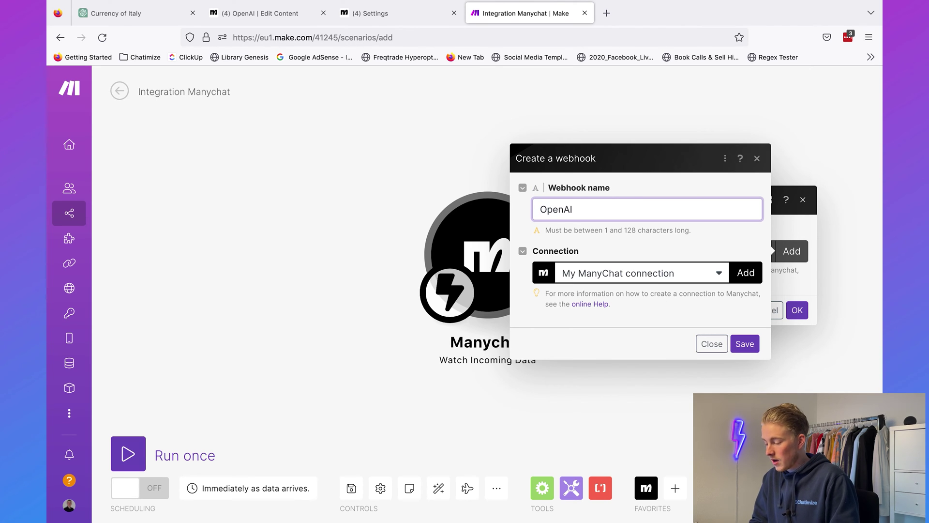
text(nAI)
click(669, 260)
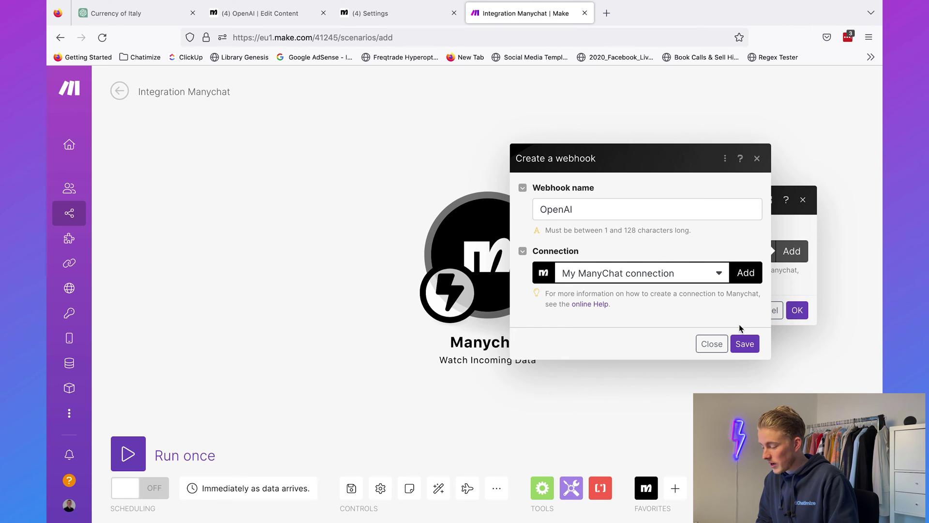
click(745, 345)
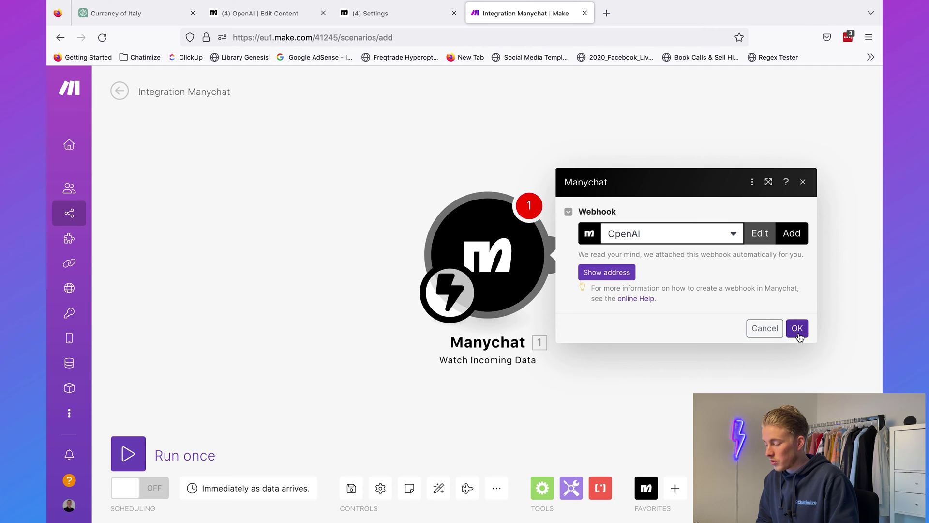
click(798, 329)
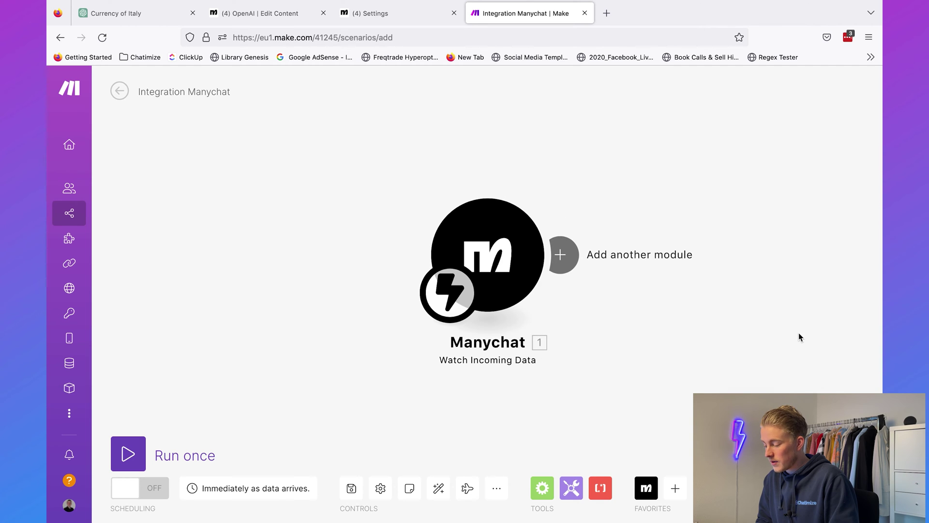
click(351, 488)
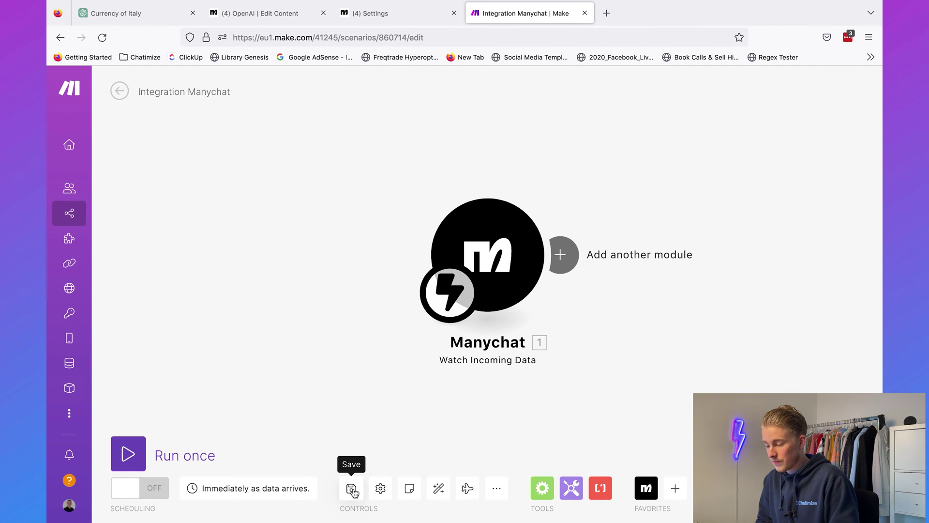
- Reload the OpenAI flow in Manychat and add a Trigger Integromat action to its Actions step
click(271, 17)
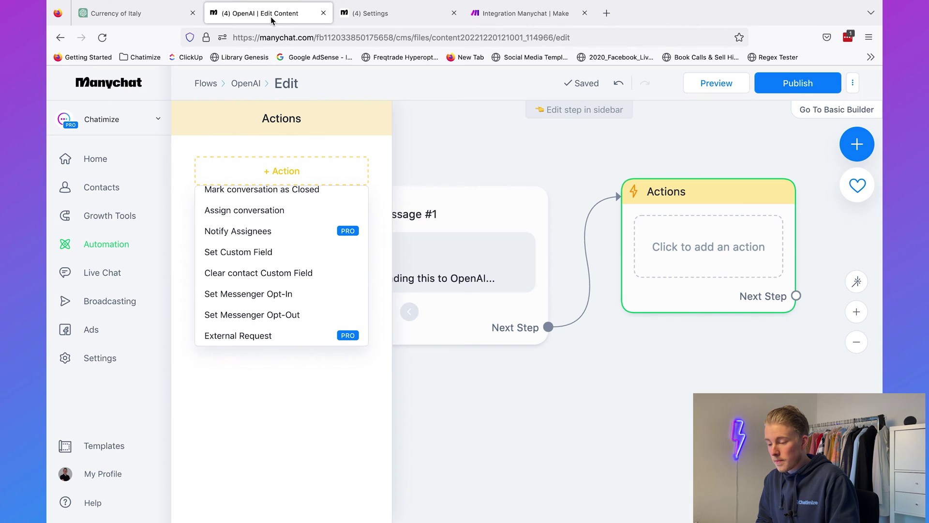
click(495, 141)
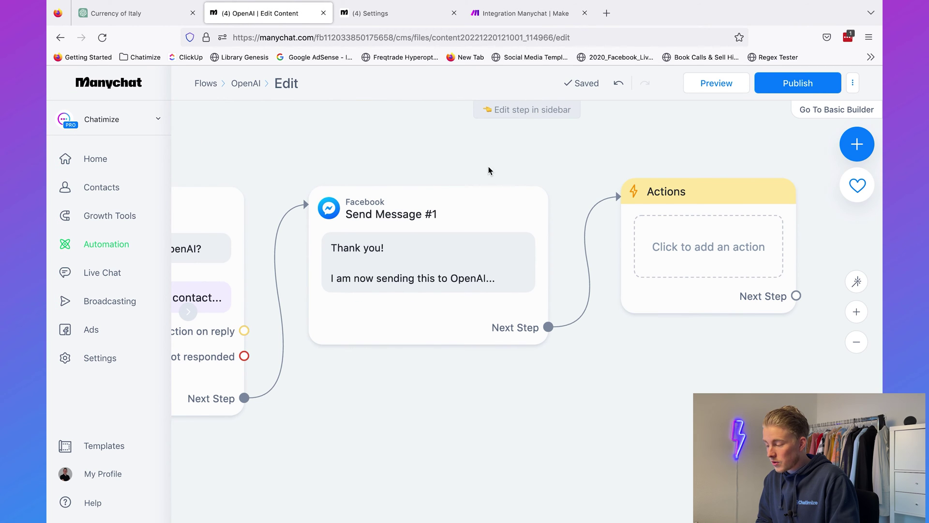
click(102, 37)
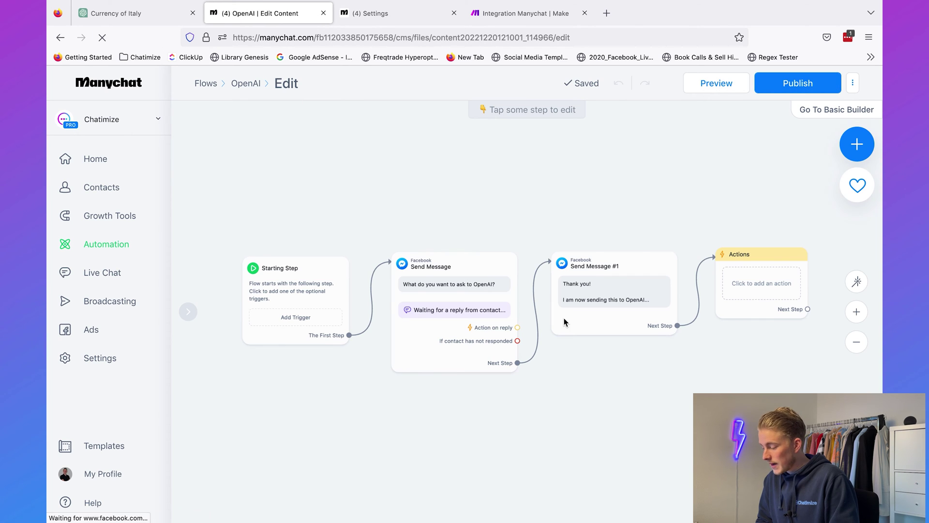
click(764, 289)
click(309, 183)
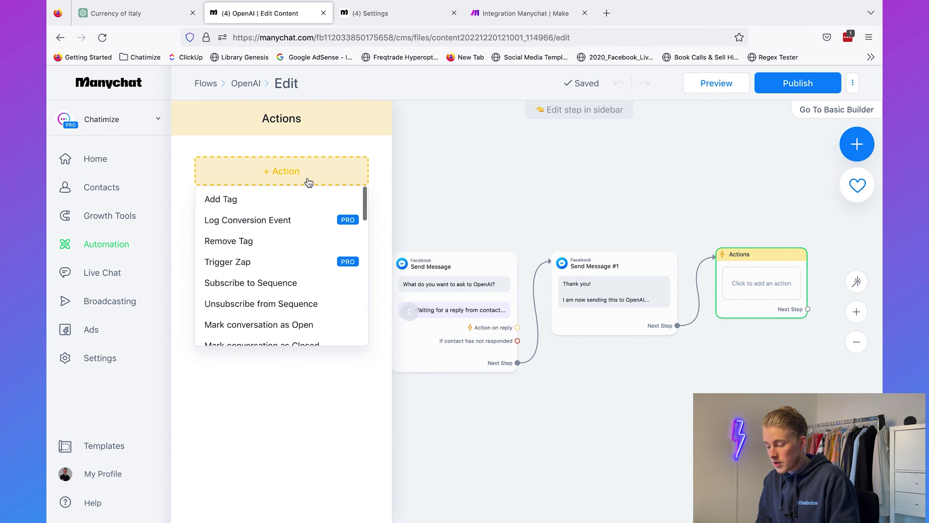
scroll(285, 286, down, 3)
scroll(284, 292, down, 3)
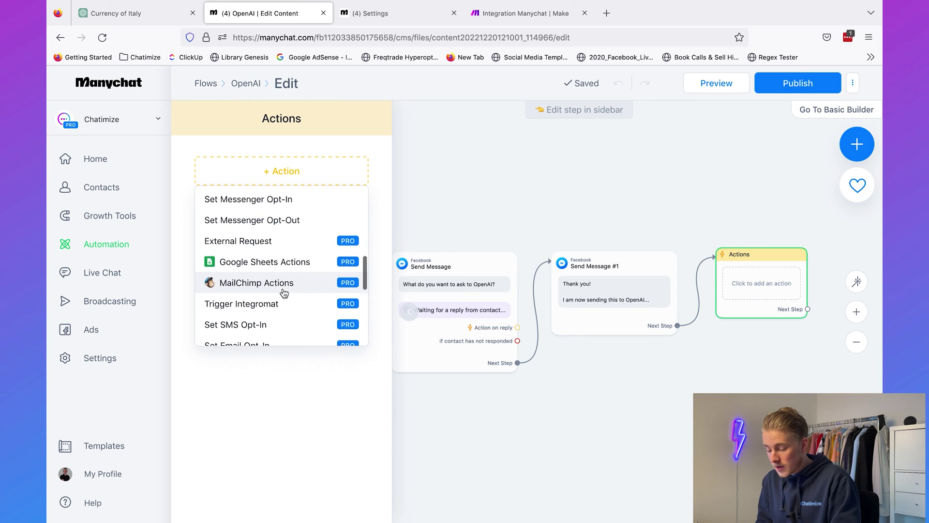
scroll(278, 298, down, 1)
click(286, 302)
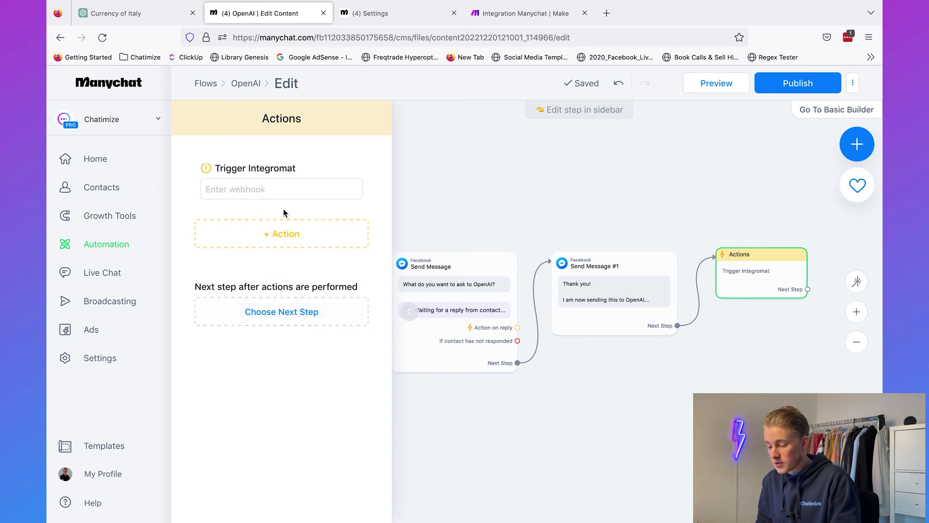
- Set the Trigger Integromat webhook to OpenAI and publish the flow
click(279, 189)
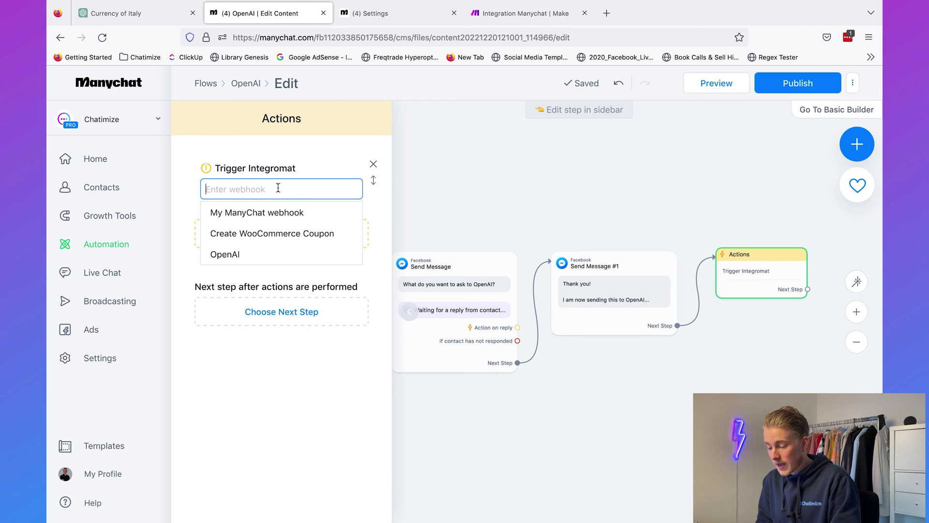
click(281, 255)
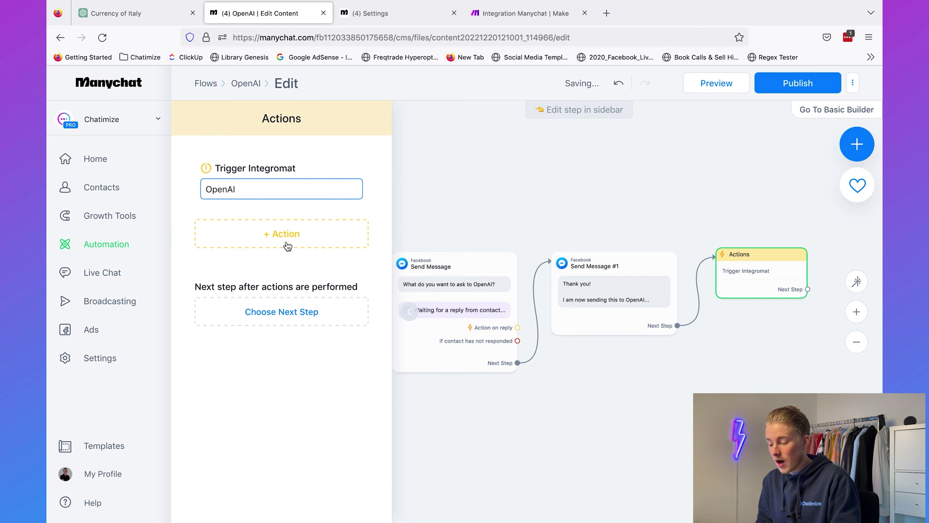
click(600, 178)
click(784, 85)
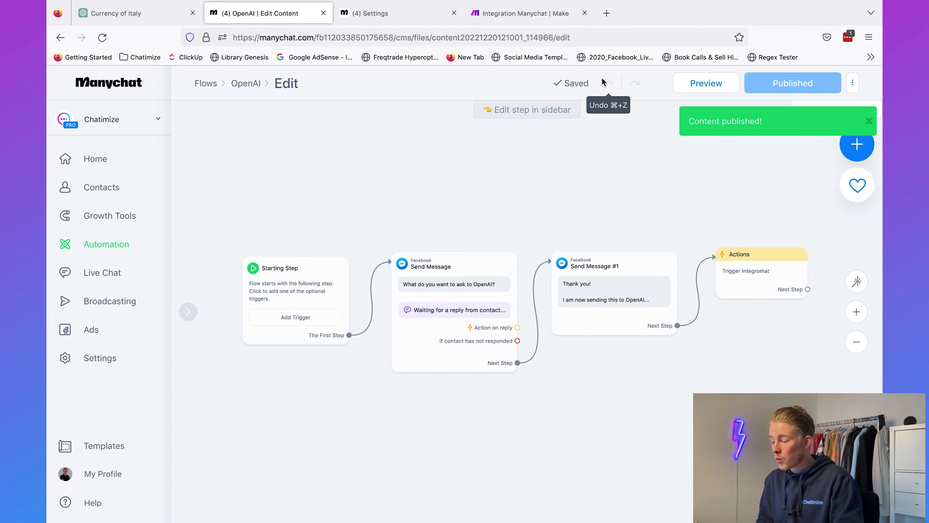
- Switch to Make and run the Integration Manychat scenario once
click(538, 14)
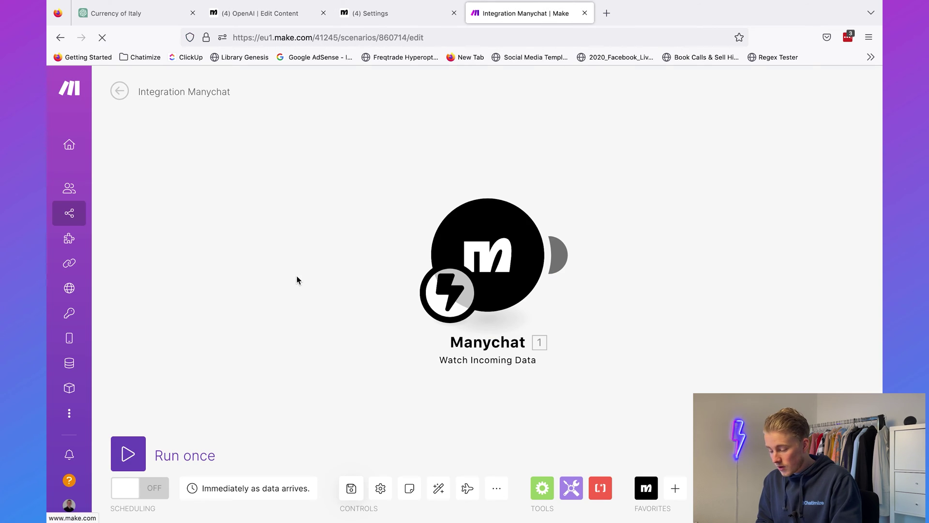
click(130, 452)
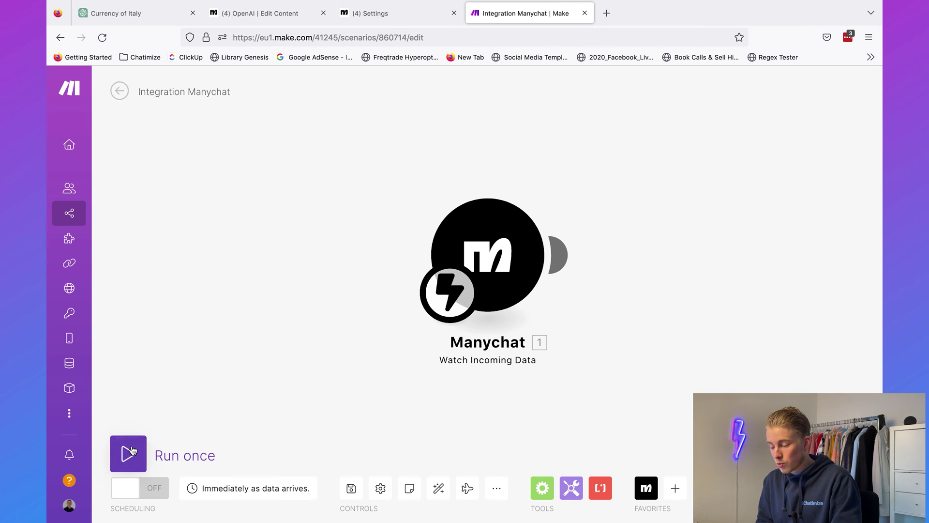
- Preview the Manychat OpenAI flow in Messenger and send the question "what is the currency of italy"
click(250, 14)
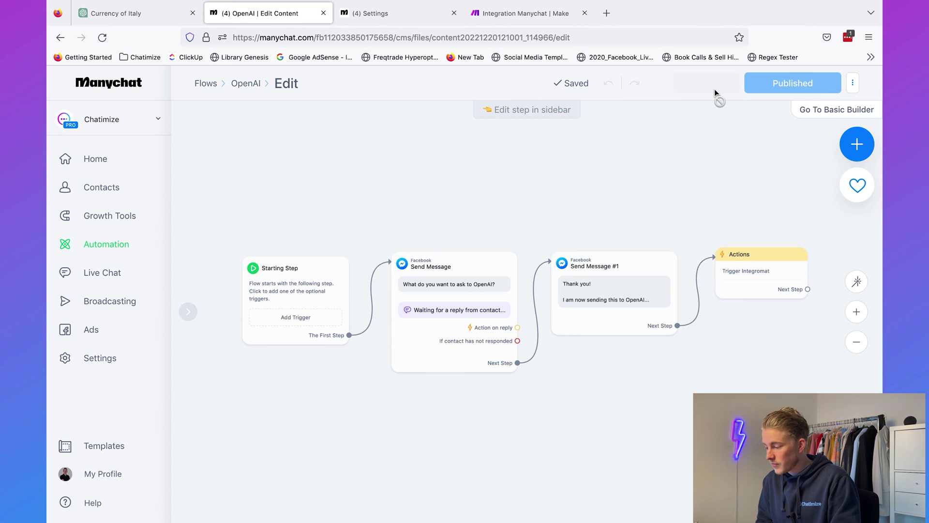
click(755, 194)
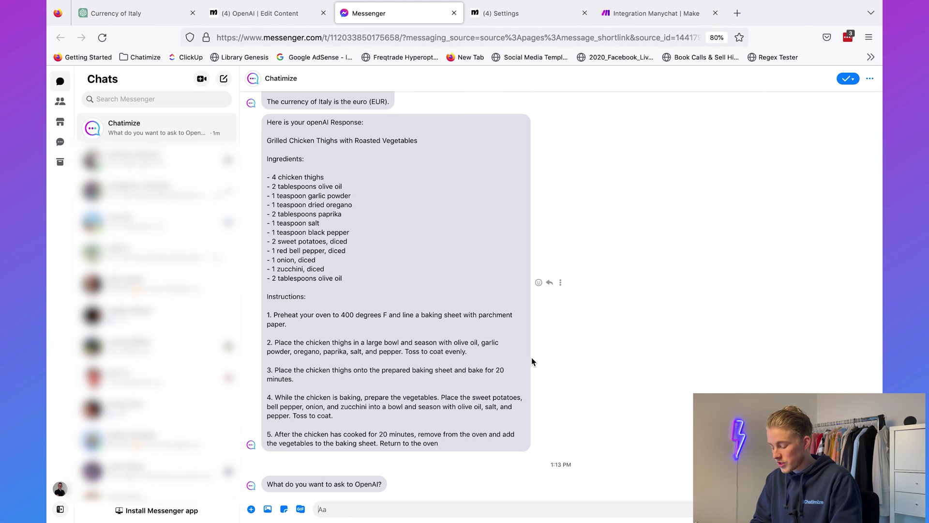
text(what is )
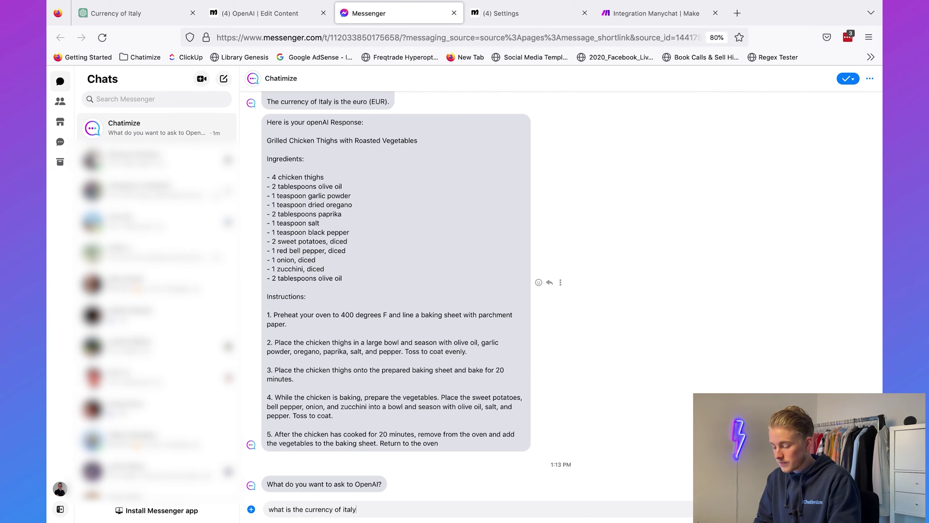
text(the currency of italy)
key(Return)
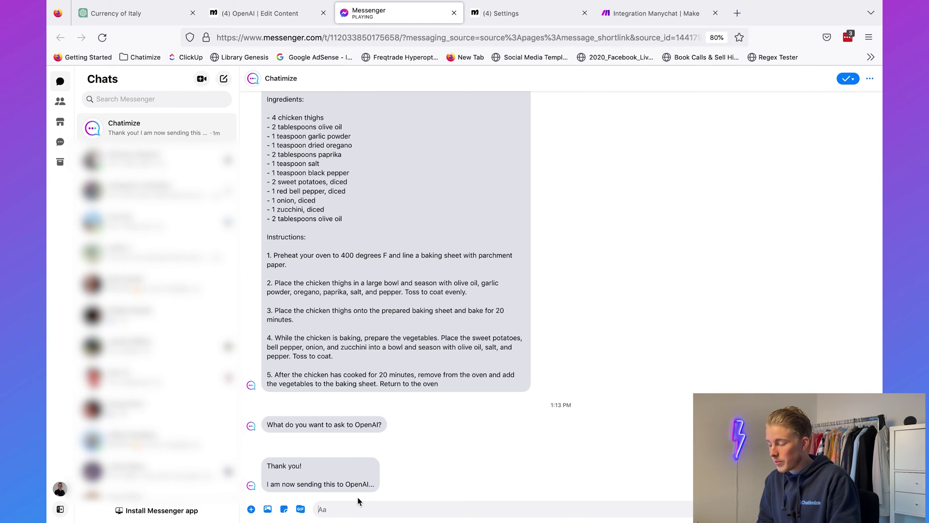
- Switch to the Make scenario and inspect the Manychat module's output bundle, including its Subscriber collection
click(696, 13)
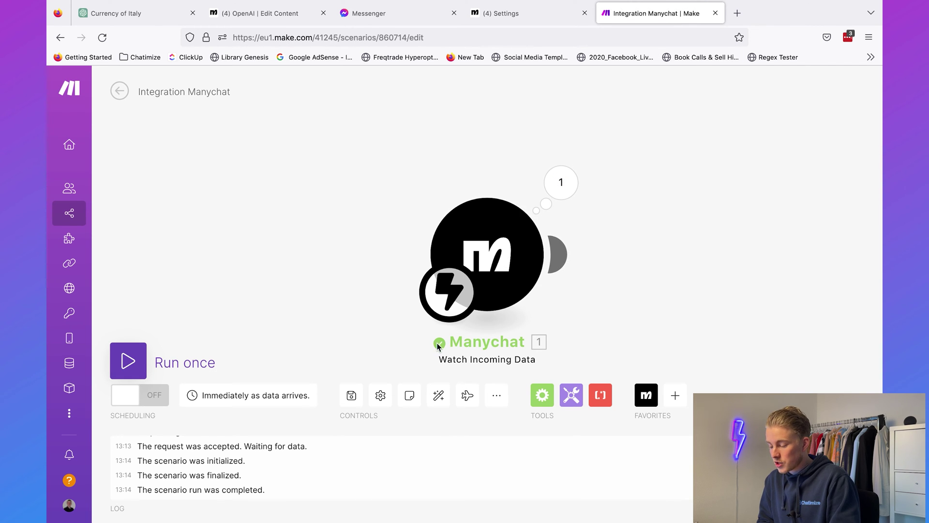
click(572, 188)
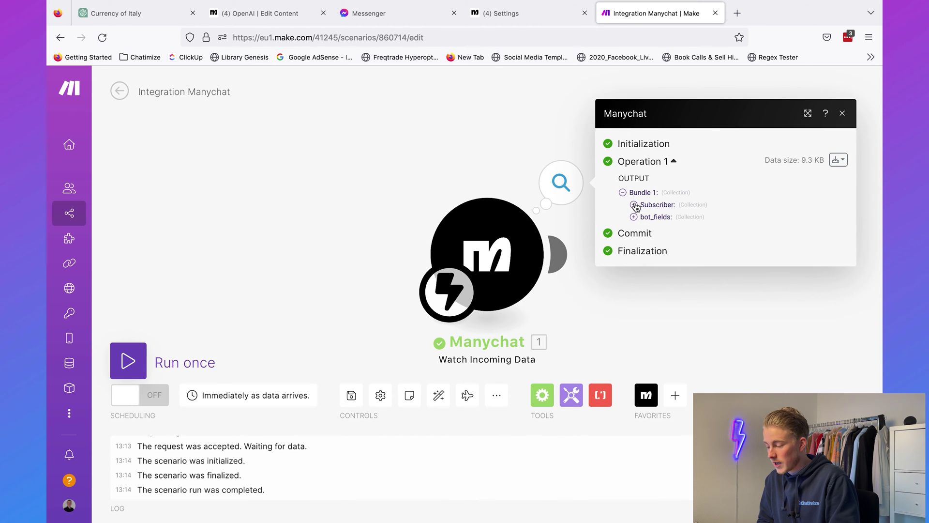
click(634, 205)
click(634, 178)
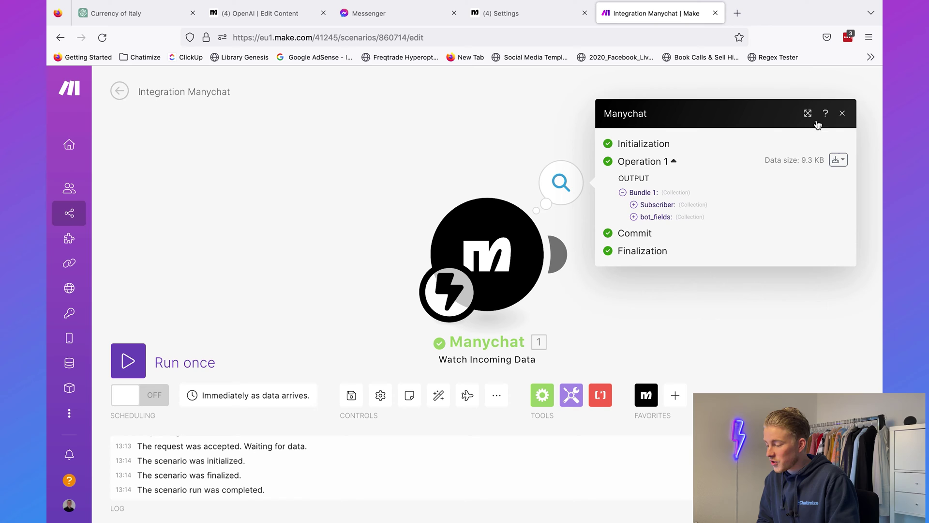
click(841, 114)
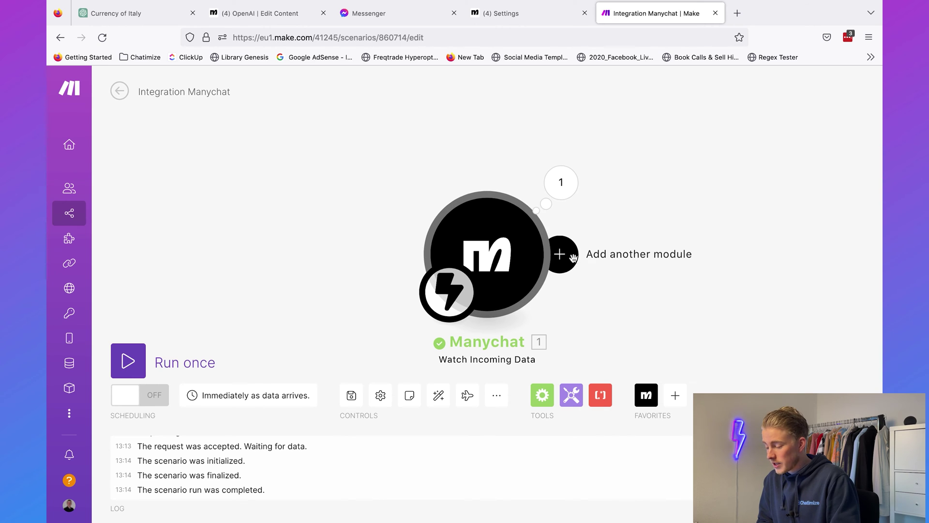
- Add an OpenAI GPT-3 Create a Completion module after the Manychat trigger
click(573, 262)
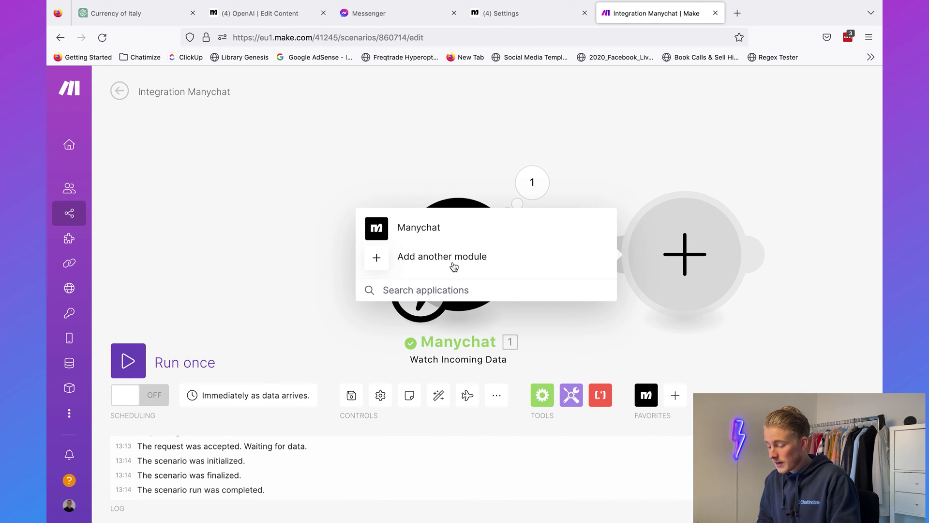
click(459, 261)
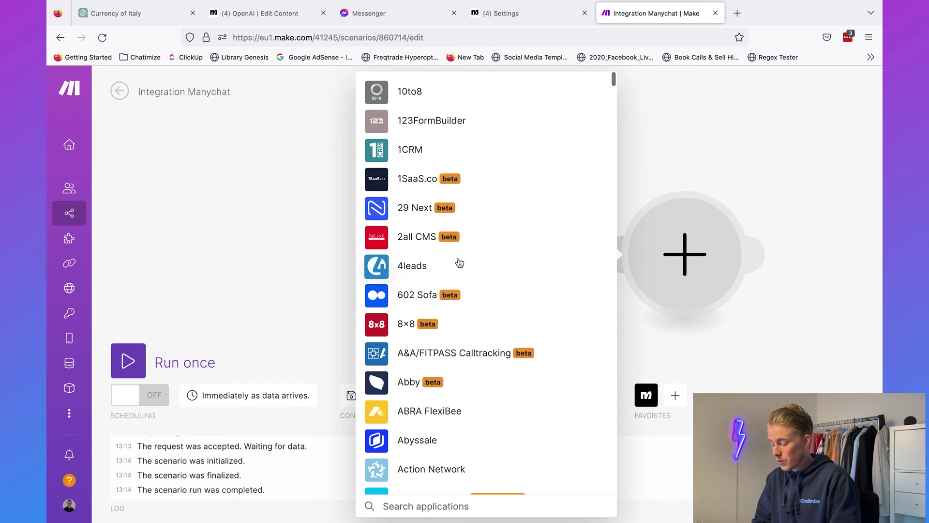
text(openai)
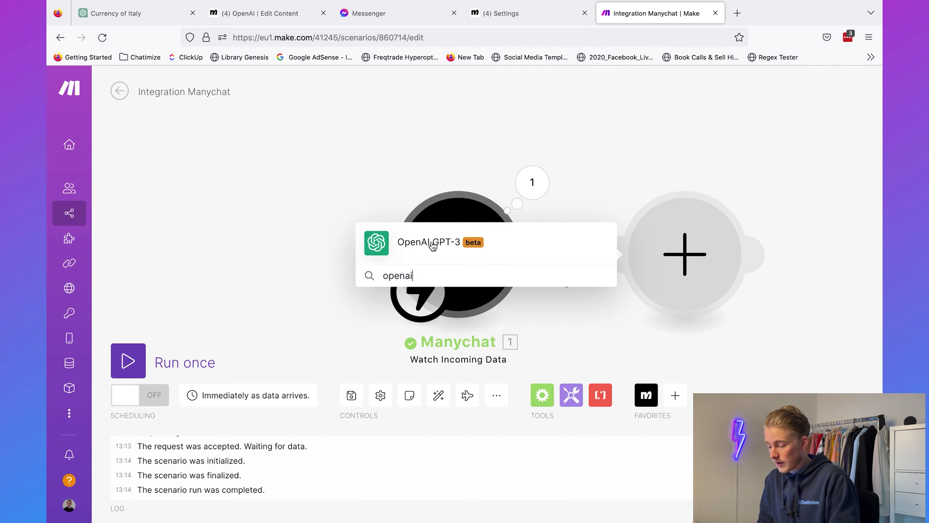
click(453, 243)
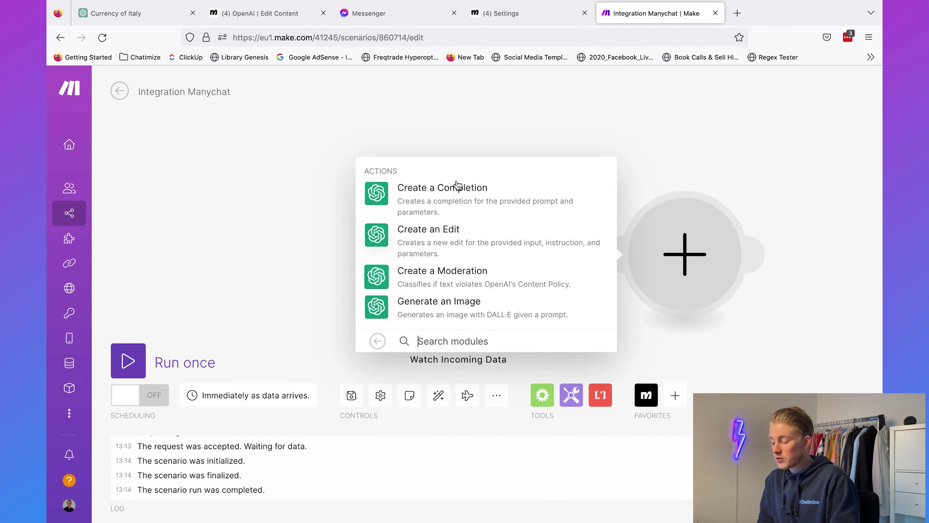
click(459, 207)
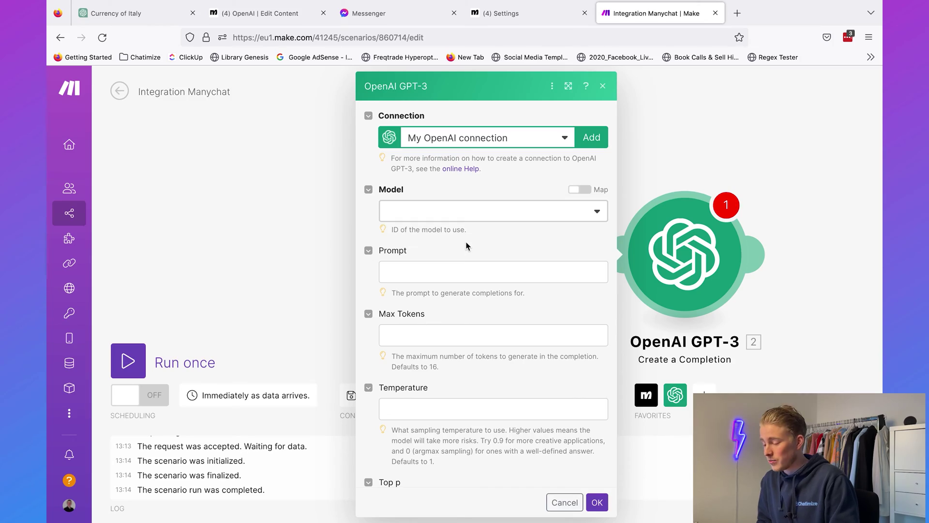
- Start creating a new OpenAI connection, and open the account's API keys page at beta.openai.com in a new tab
click(591, 140)
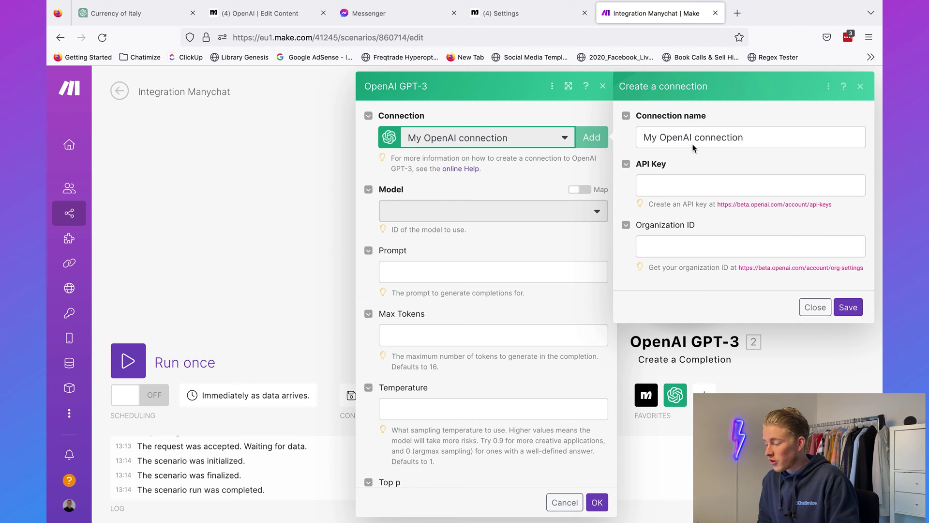
click(737, 14)
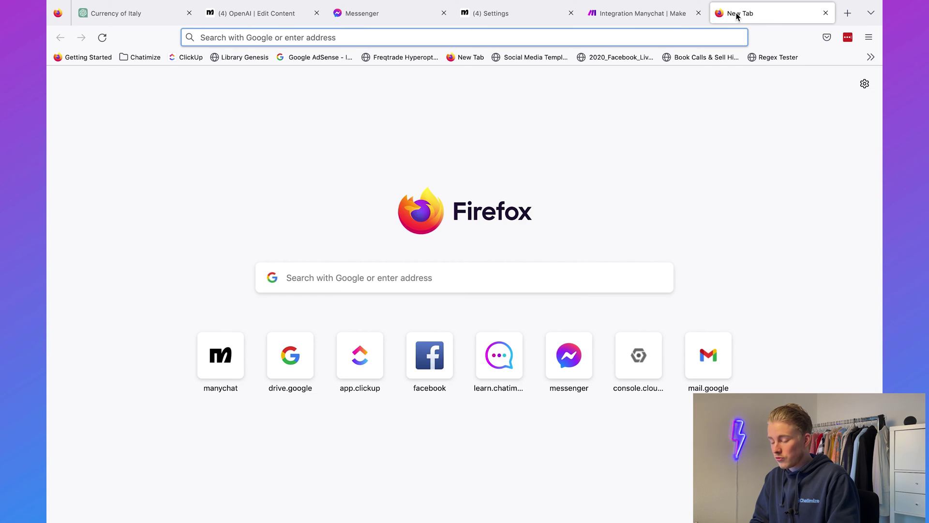
text(beta.ope)
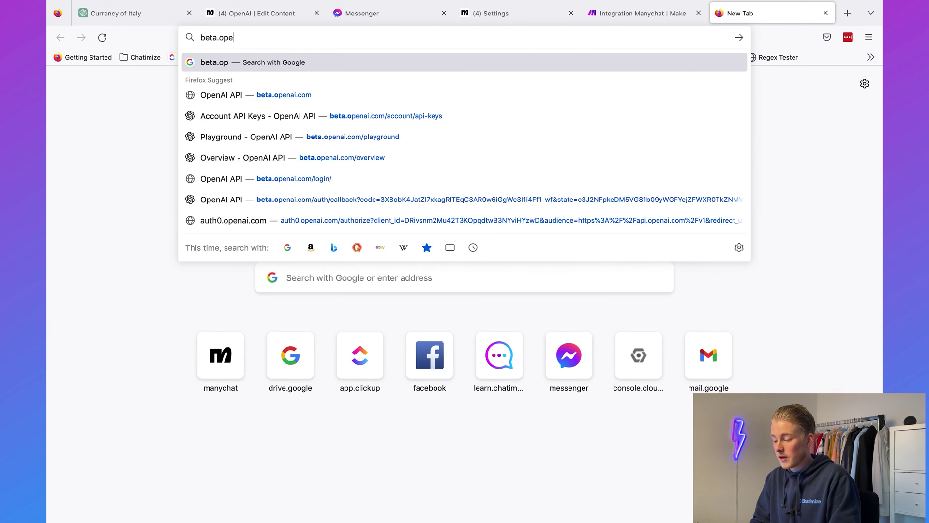
text(nai.com/)
key(Return)
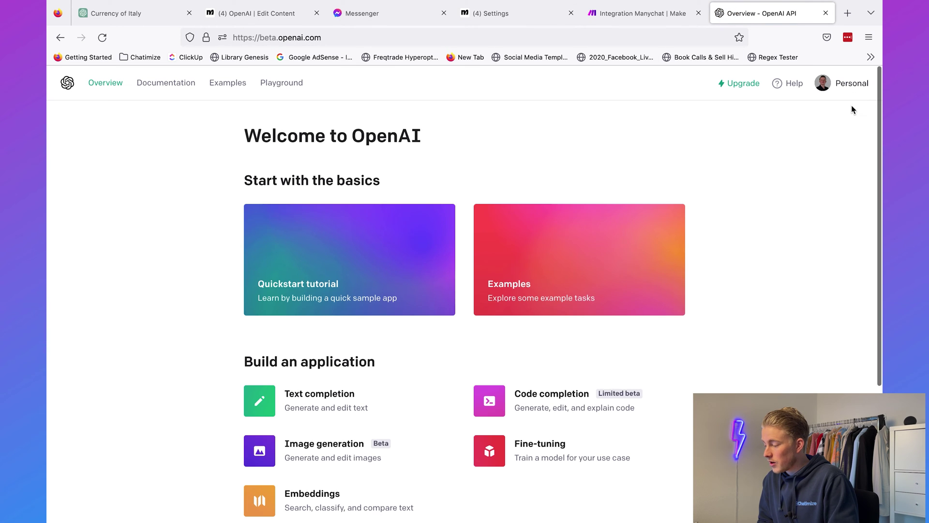
click(846, 91)
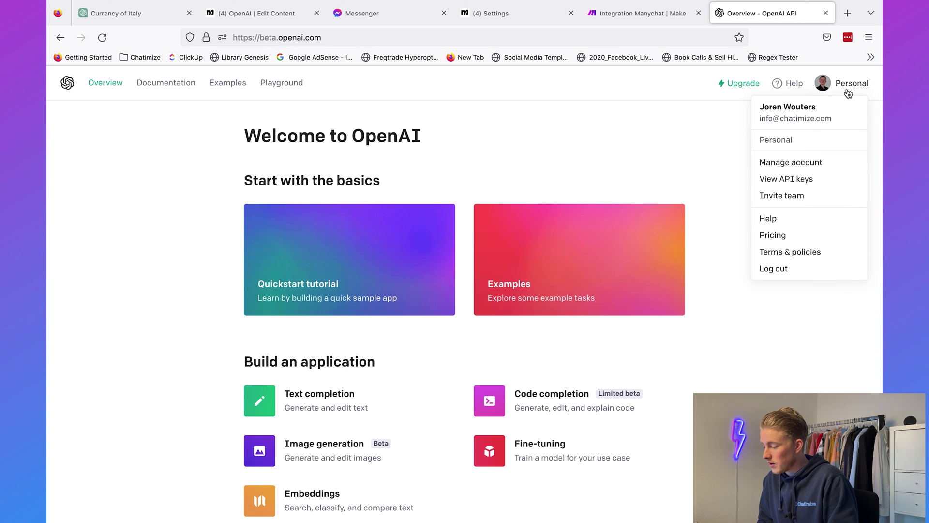
click(794, 179)
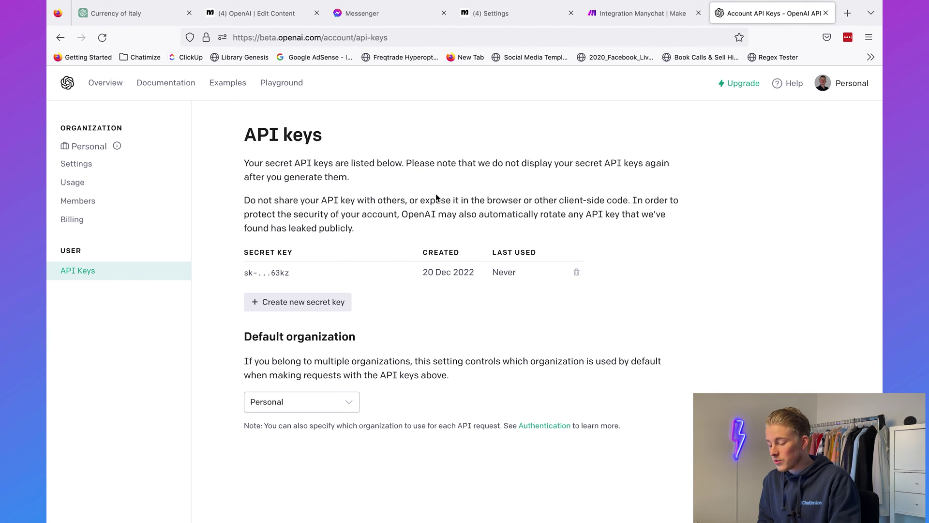
- Generate a new OpenAI secret key and copy it
click(328, 303)
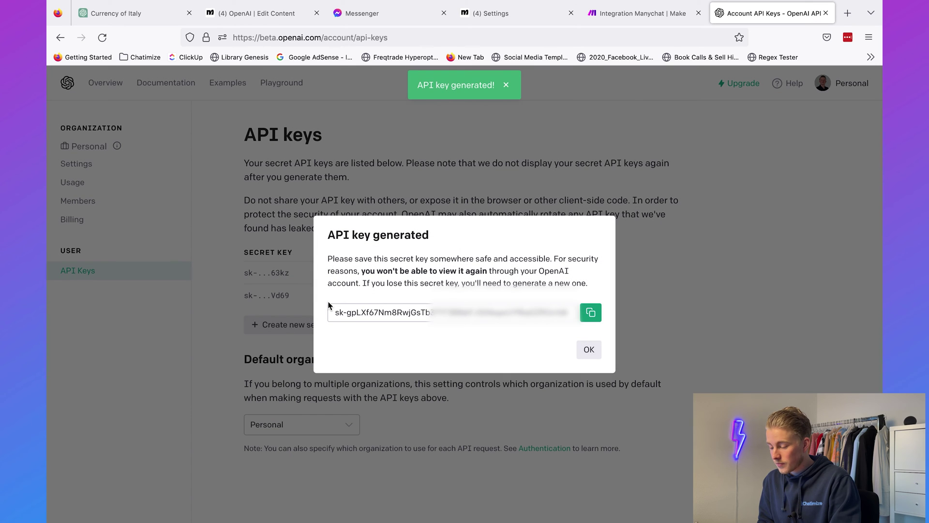
click(583, 317)
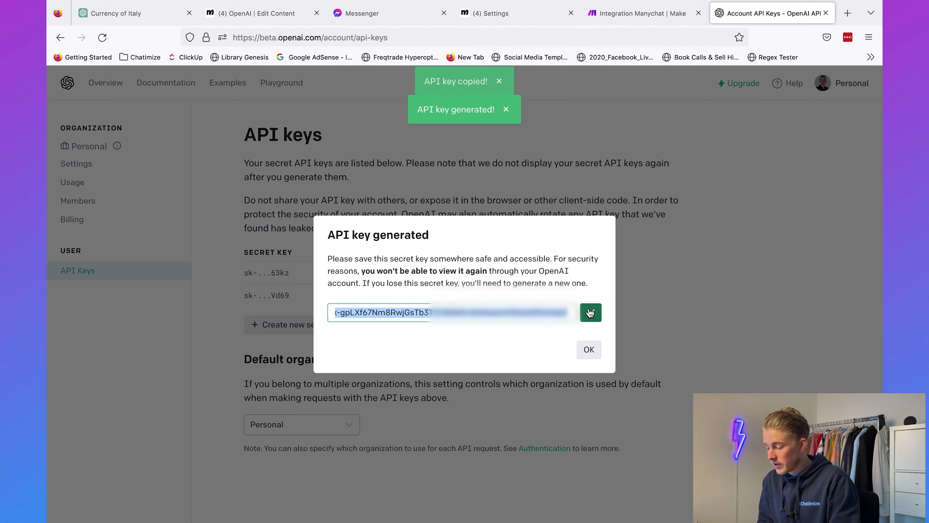
click(588, 348)
- Return to Make, paste the copied key into the API Key field of My OpenAI connection, and save the connection
click(633, 15)
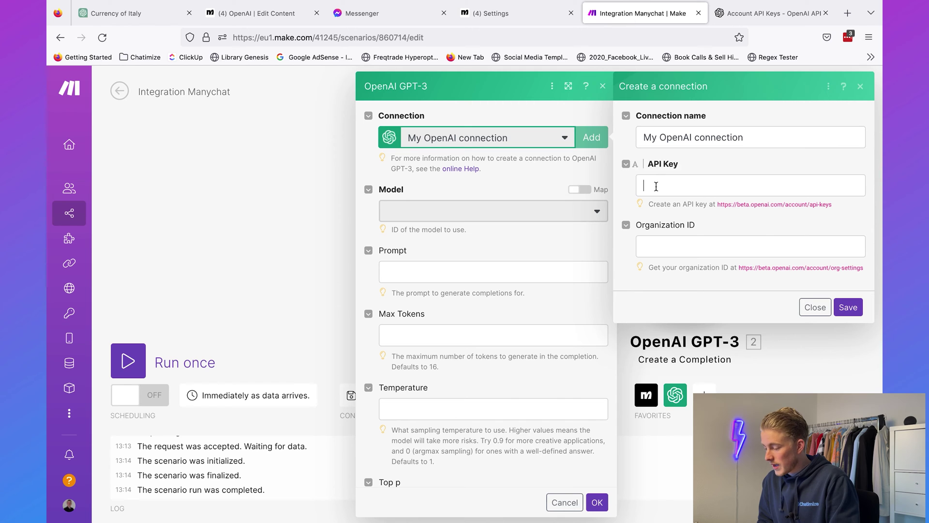
key(super+v)
key(super+a)
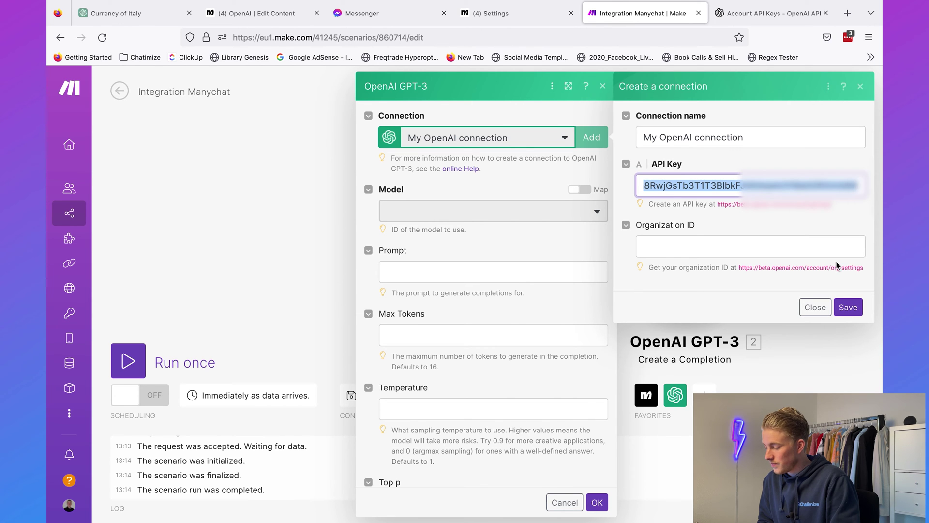
click(844, 306)
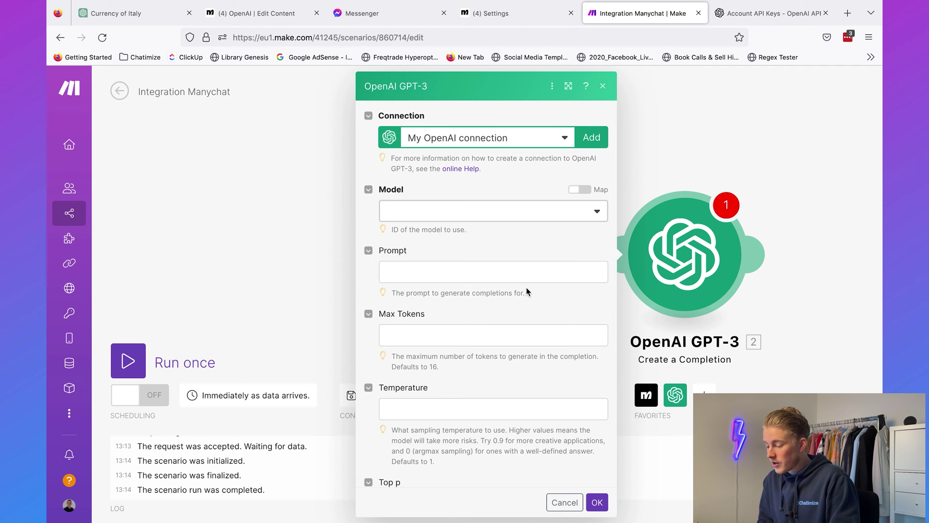
- Check the model in the OpenAI Playground and set the Make completion module's model to text-davinci-003
scroll(526, 289, down, 5)
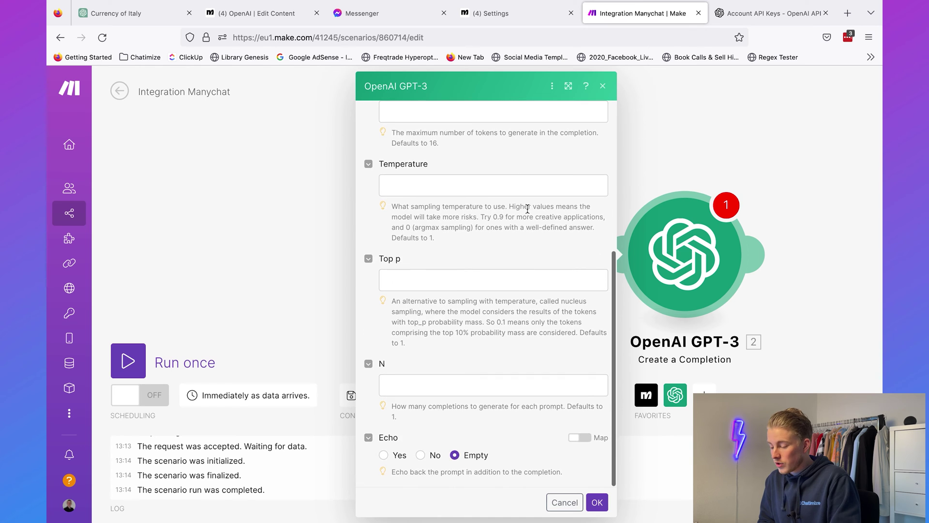
scroll(497, 226, up, 5)
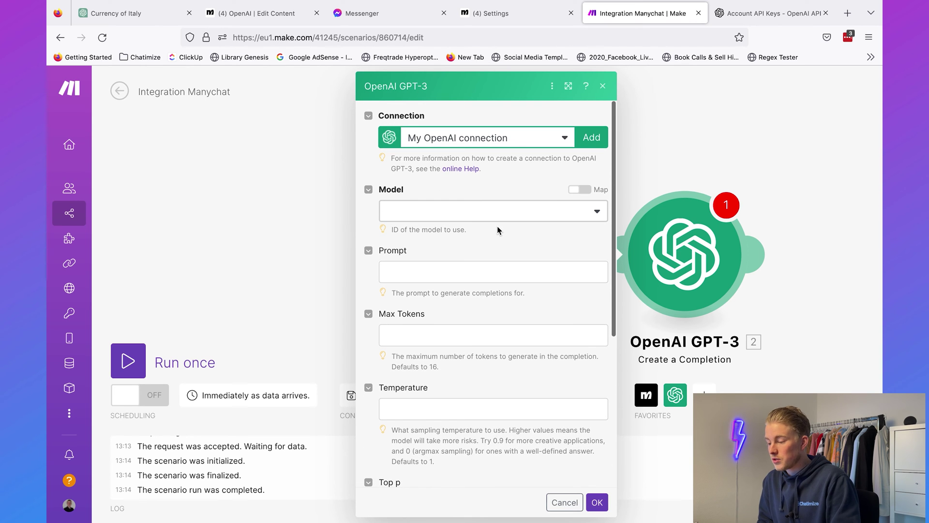
click(765, 17)
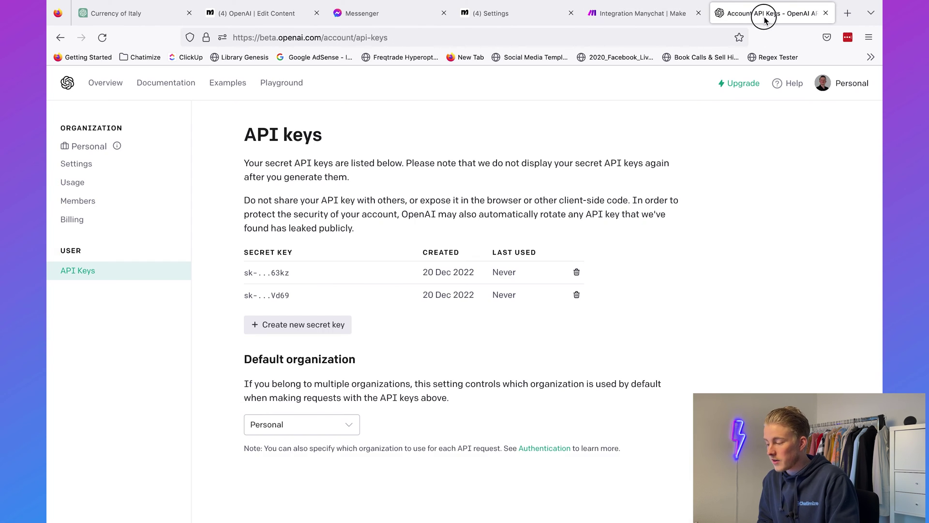
click(291, 84)
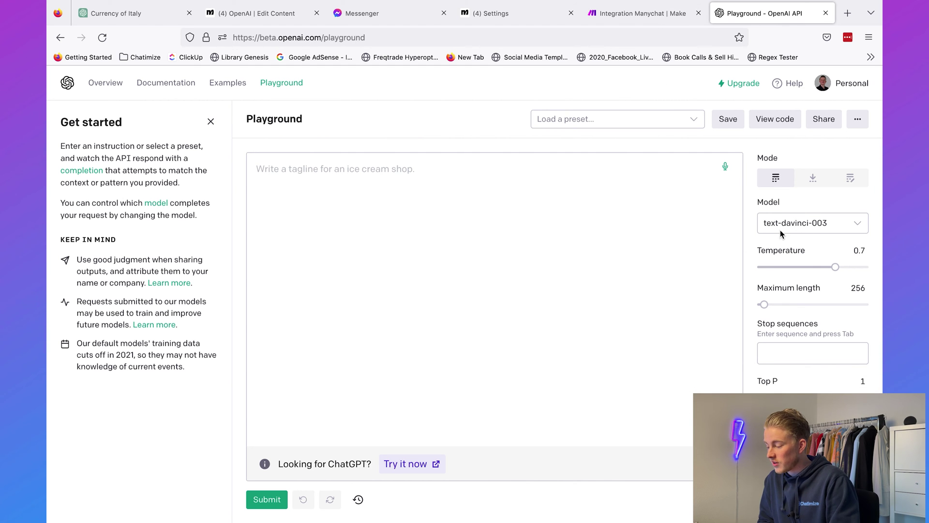
click(638, 14)
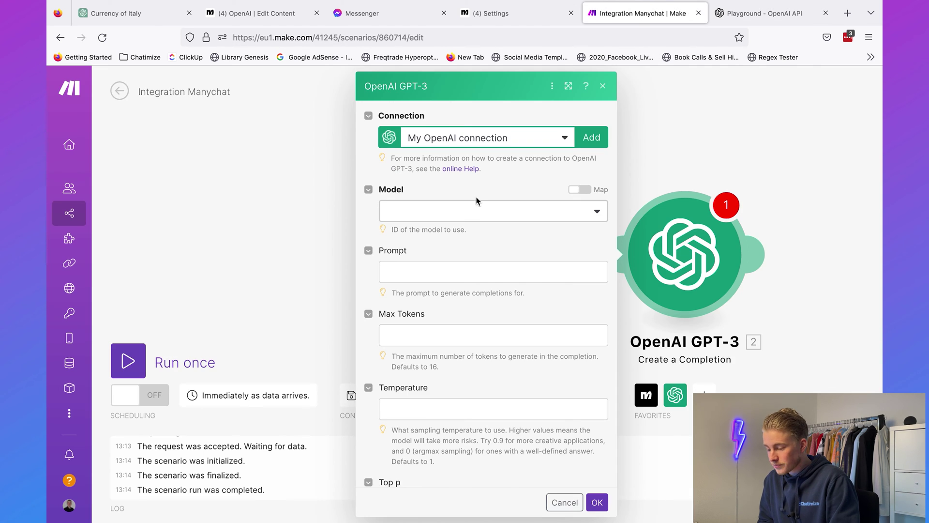
click(454, 213)
click(442, 312)
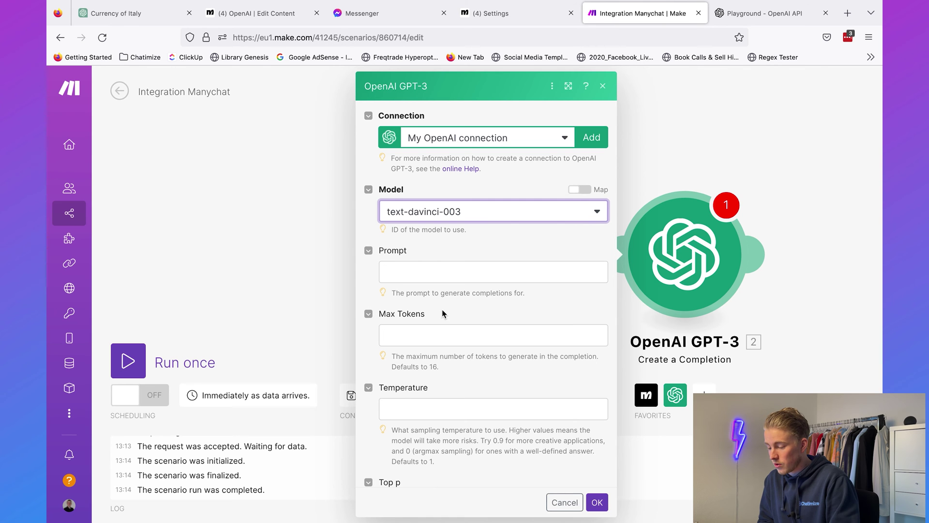
- Find the OpenAI – Prompt custom field among the Manychat data and map it to the completion's Prompt
scroll(494, 238, down, 1)
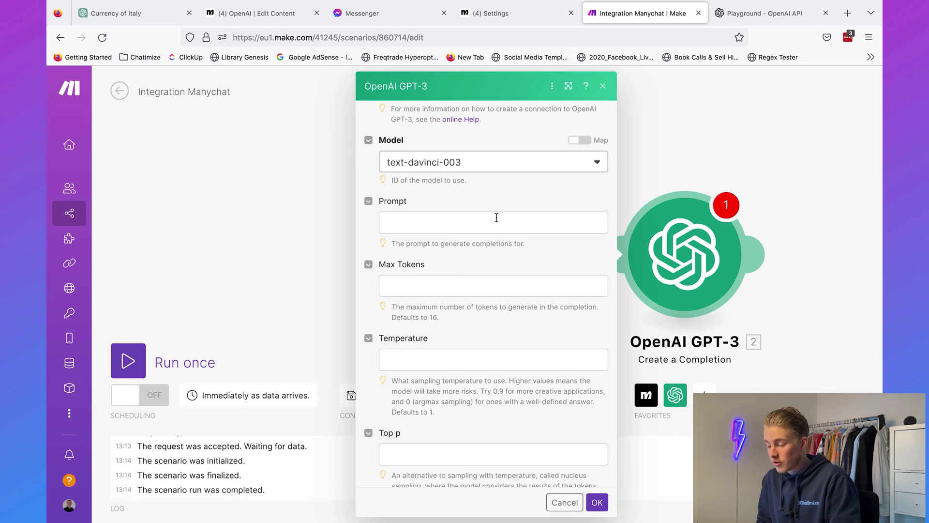
click(496, 217)
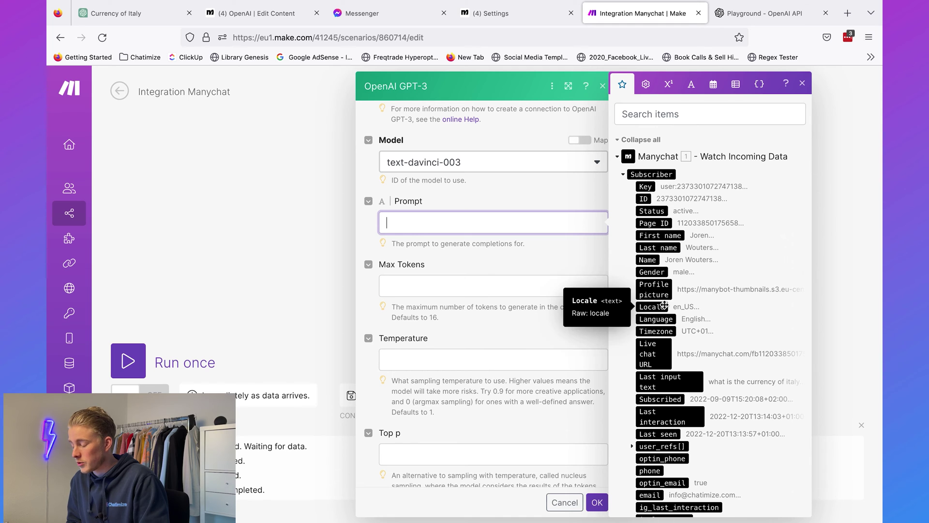
click(675, 116)
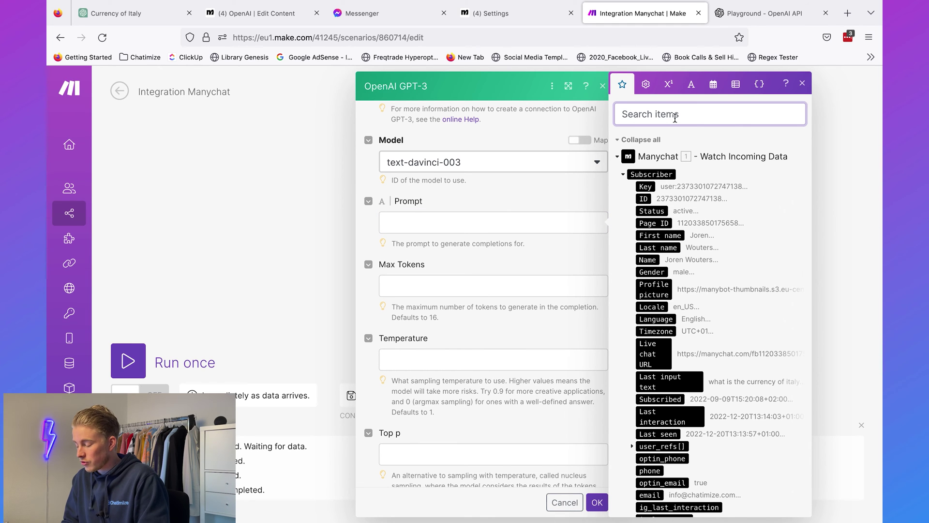
text(openai)
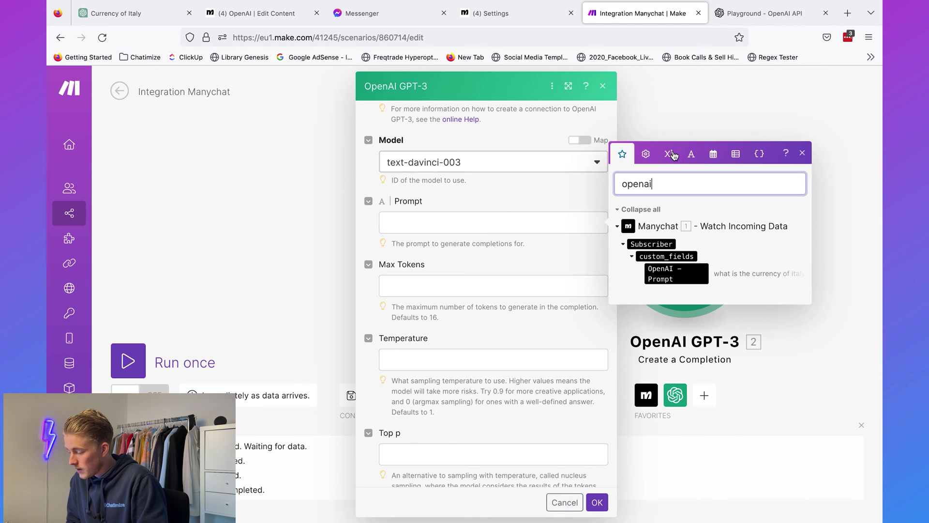
click(668, 270)
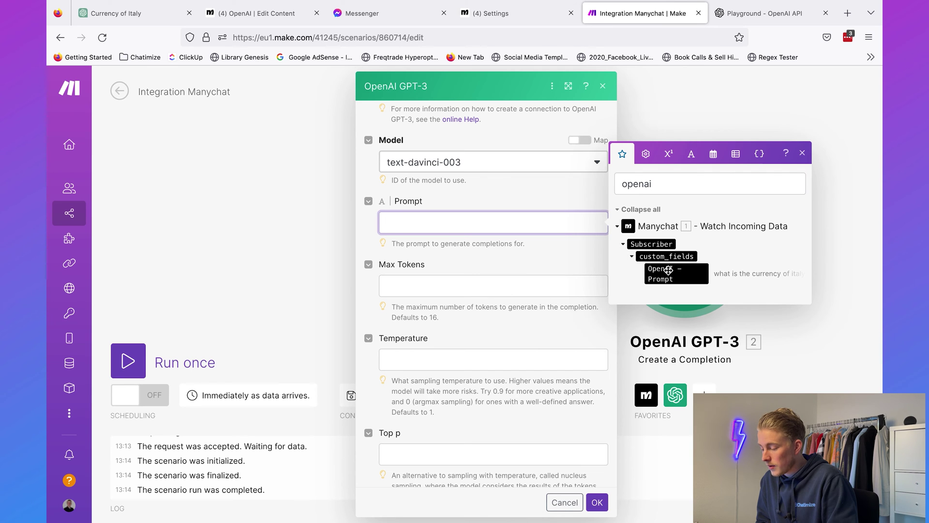
- Map the OpenAI – Prompt custom field to Prompt, check the maximum length in the OpenAI Playground, and set Max Tokens to 256 in Make
click(668, 270)
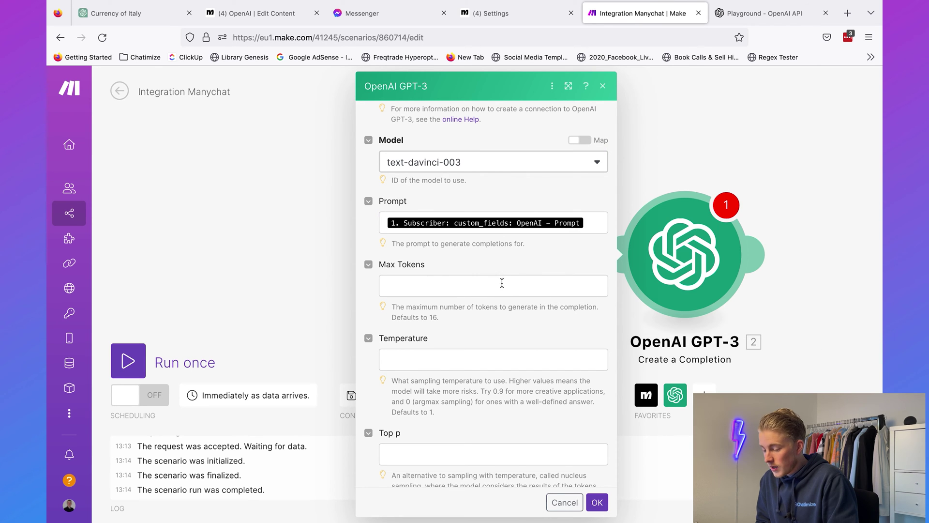
scroll(417, 270, down, 2)
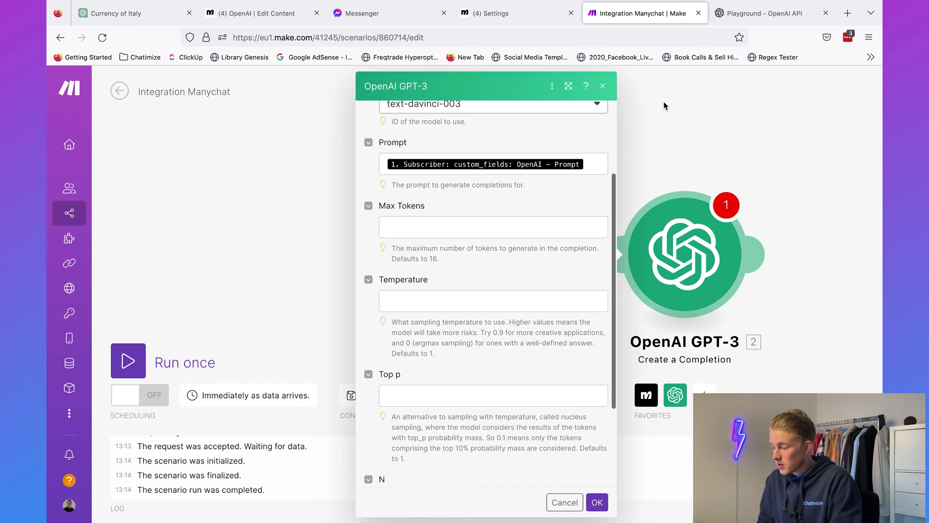
click(760, 13)
mouse_move(805, 300)
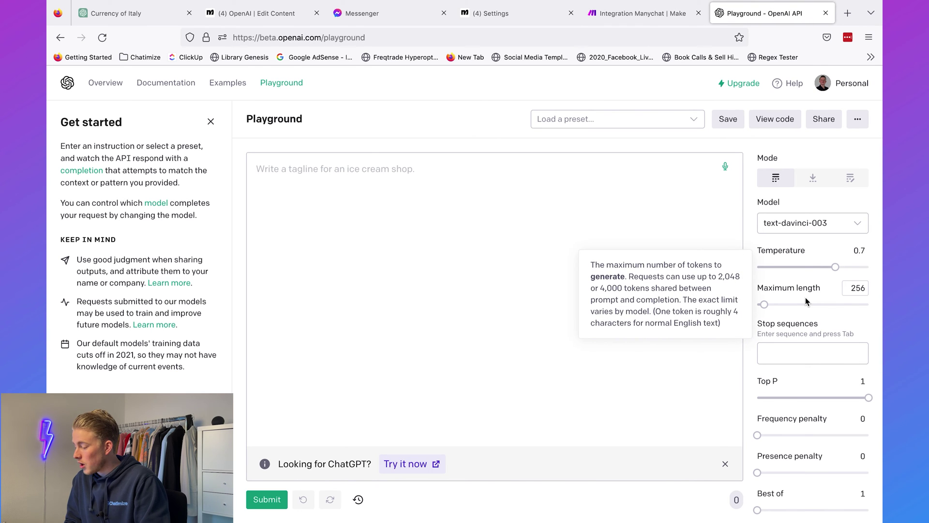
click(613, 12)
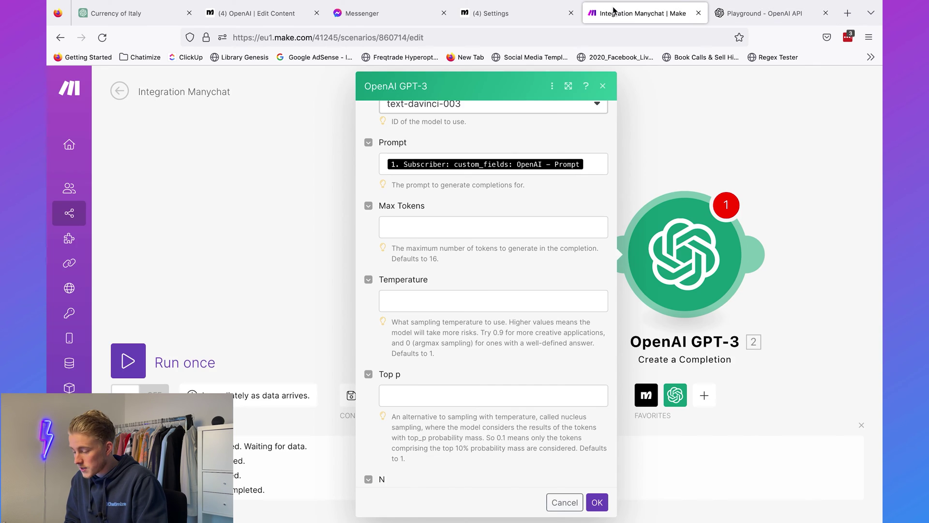
click(444, 224)
text(256)
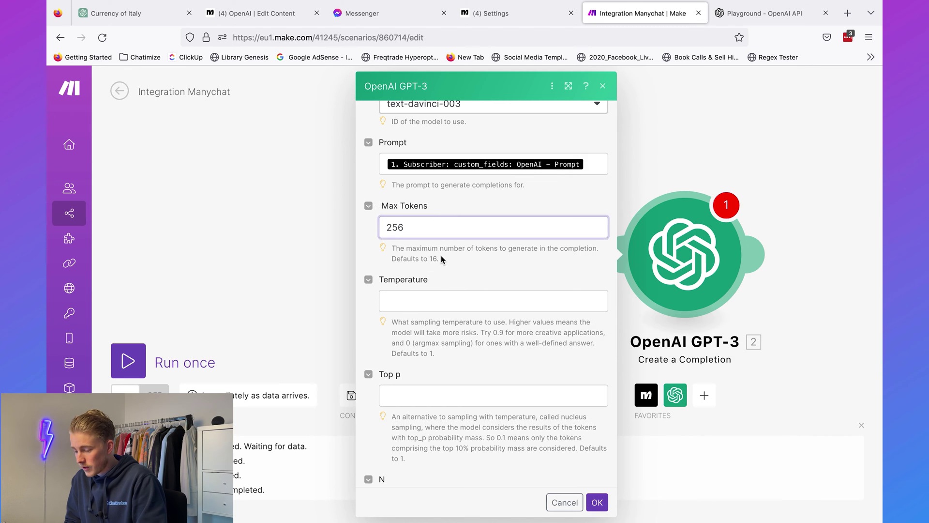
- Check the temperature in the OpenAI Playground and set the completion module's Temperature to 0.7 in Make
click(440, 301)
click(760, 13)
click(651, 15)
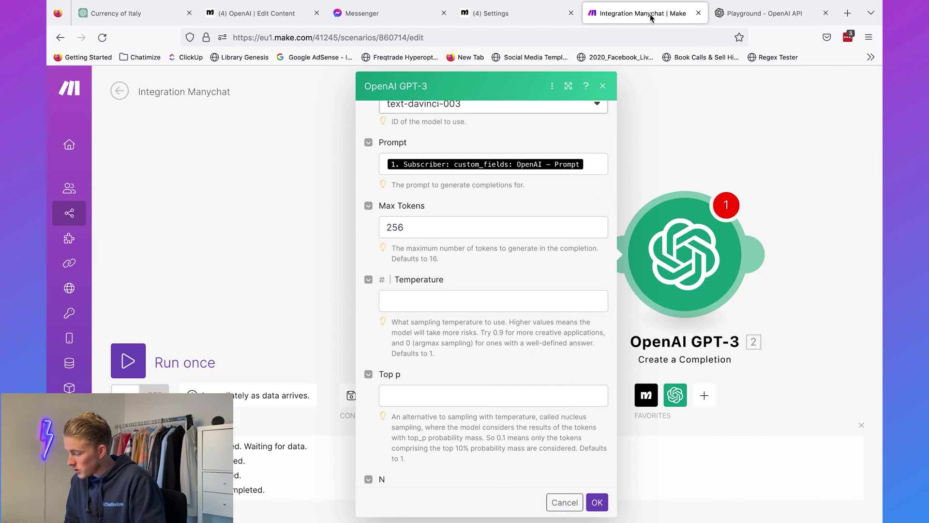
click(385, 296)
text(0.7)
click(405, 362)
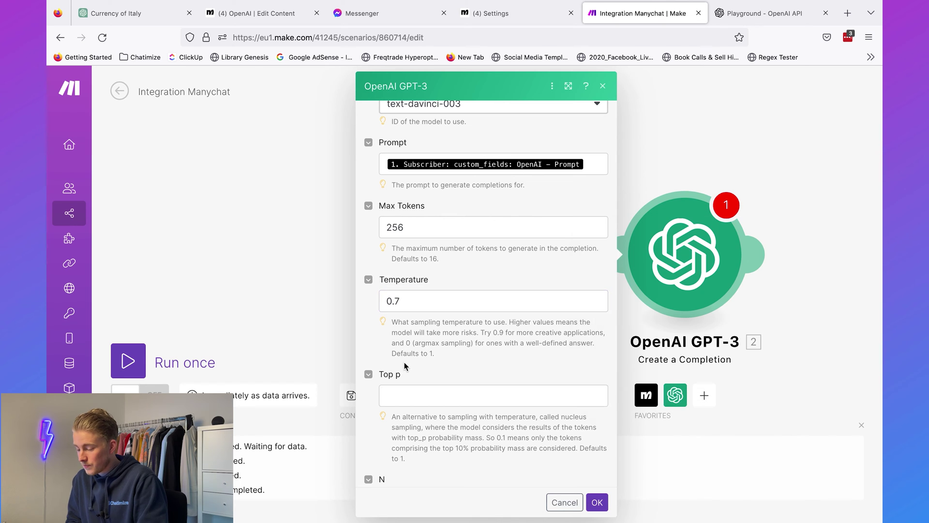
- Check the remaining parameters in the OpenAI Playground, set both Top p and N to 1 in Make, and save the completion module
scroll(404, 362, down, 3)
click(762, 14)
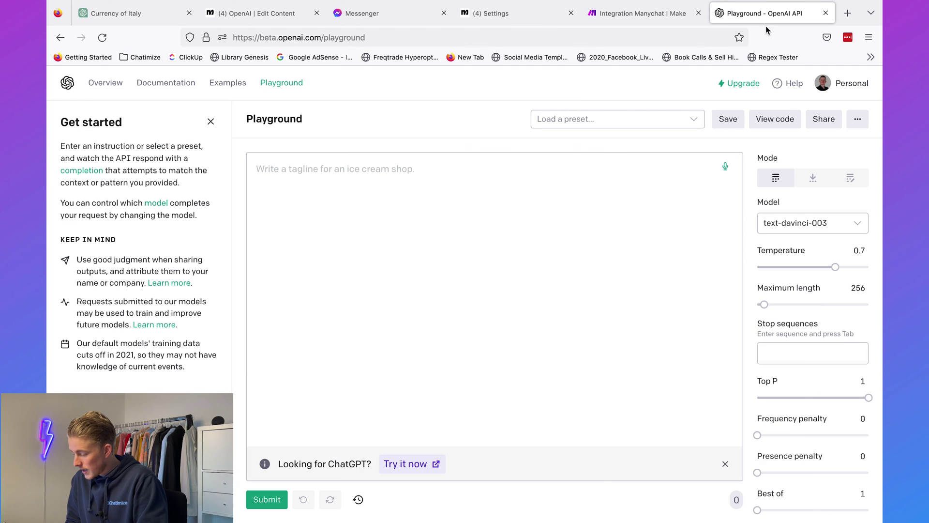
scroll(765, 319, down, 3)
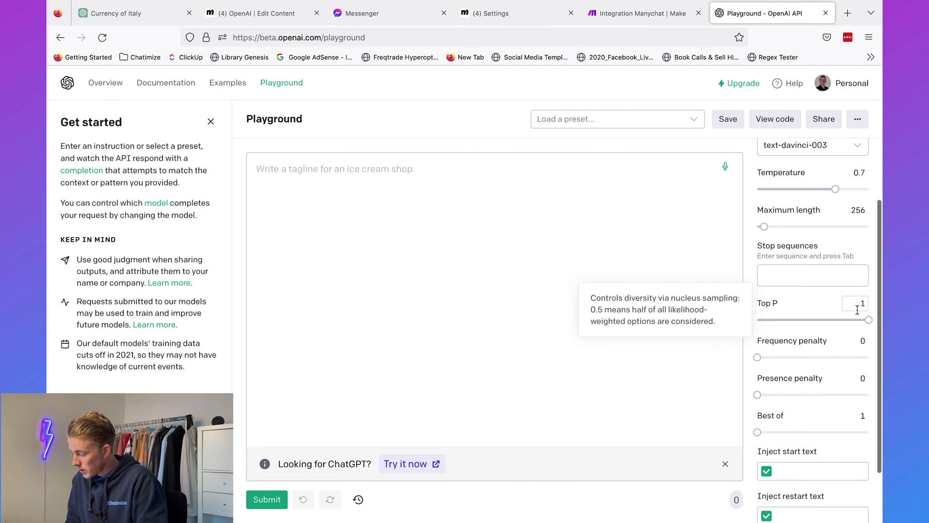
scroll(866, 302, down, 2)
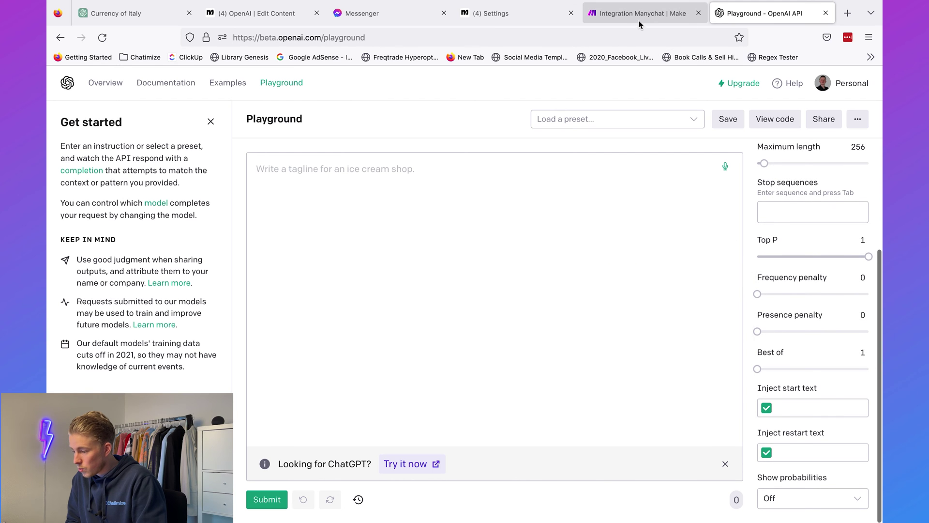
click(509, 17)
click(595, 23)
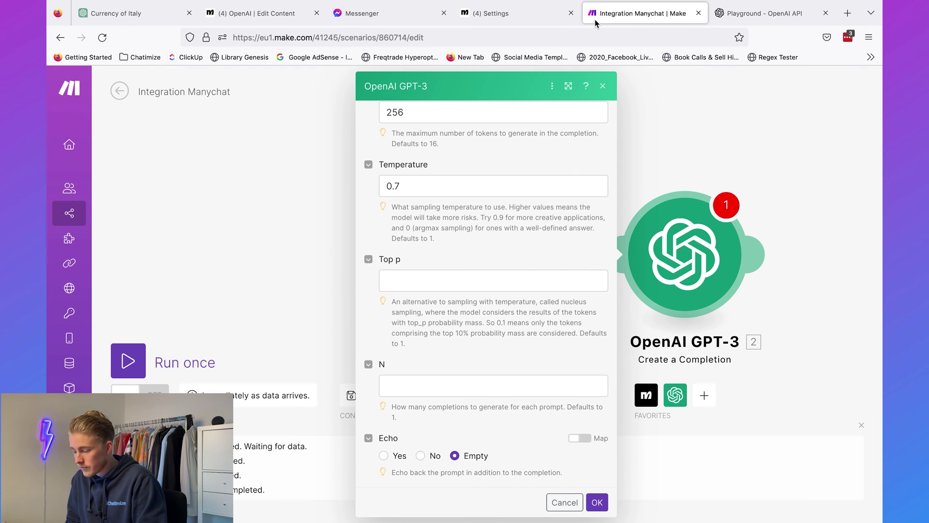
click(456, 277)
click(440, 390)
text(1)
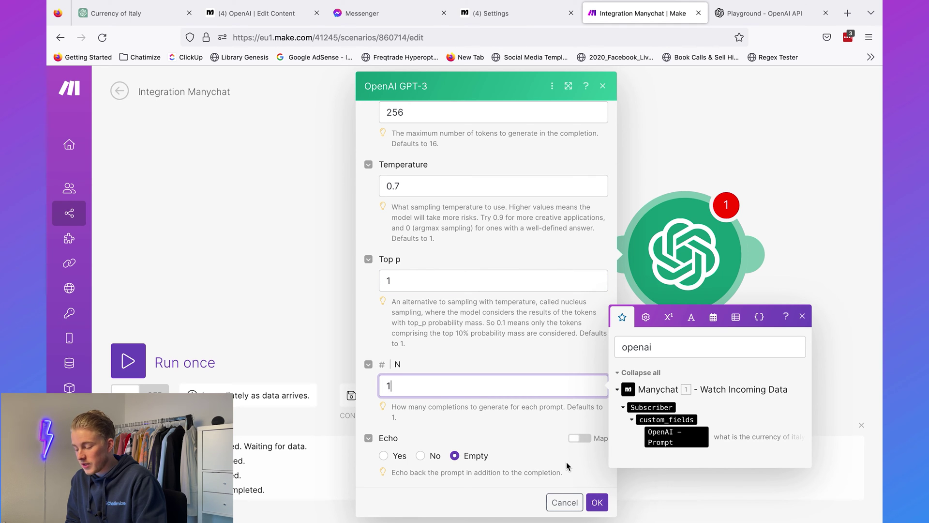
click(597, 503)
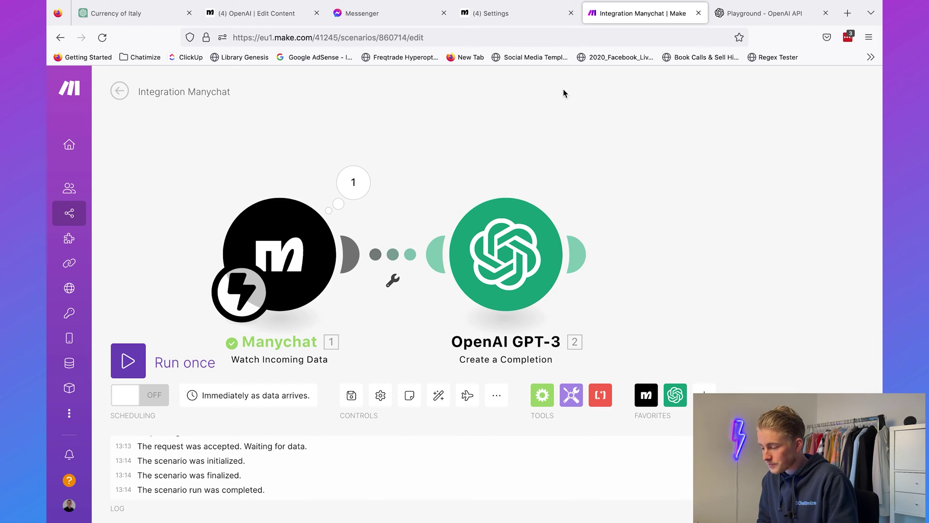
- In the Manychat settings, create a Text user field named OpenAI - Response
click(528, 15)
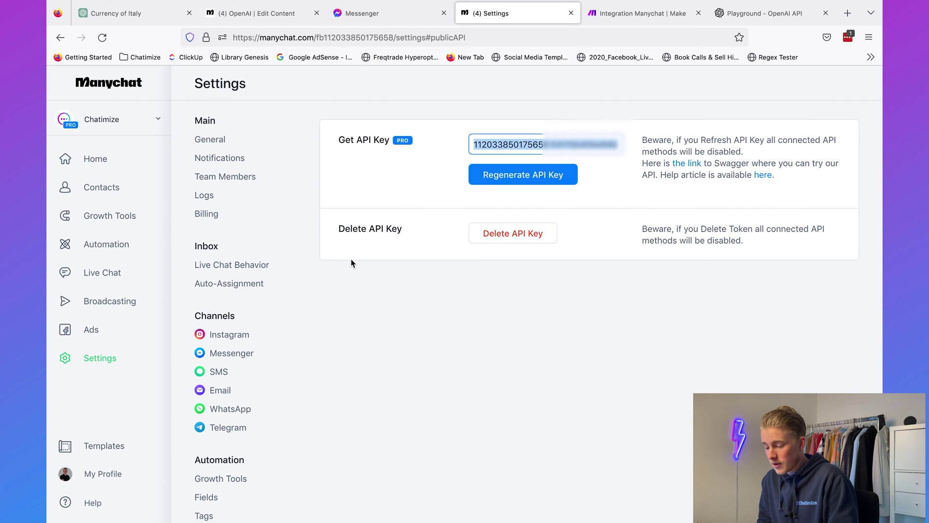
scroll(249, 219, down, 5)
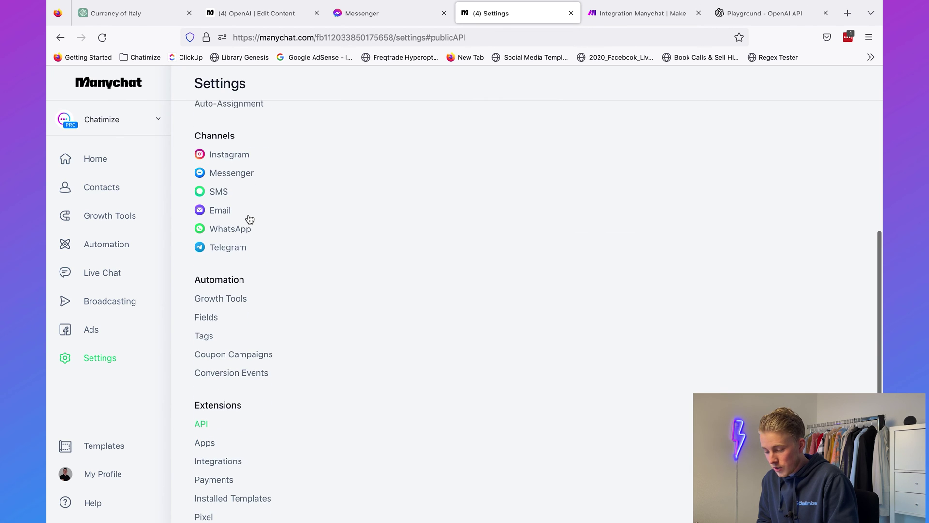
click(207, 313)
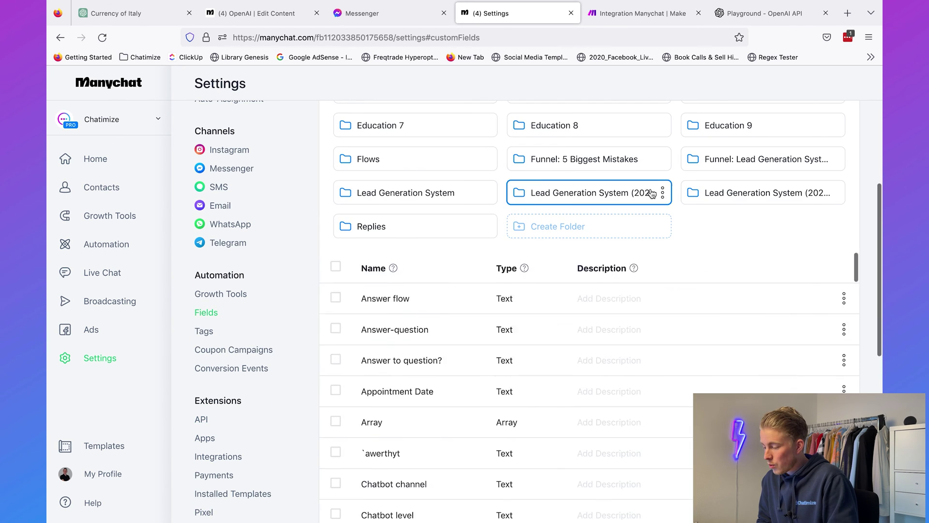
click(825, 165)
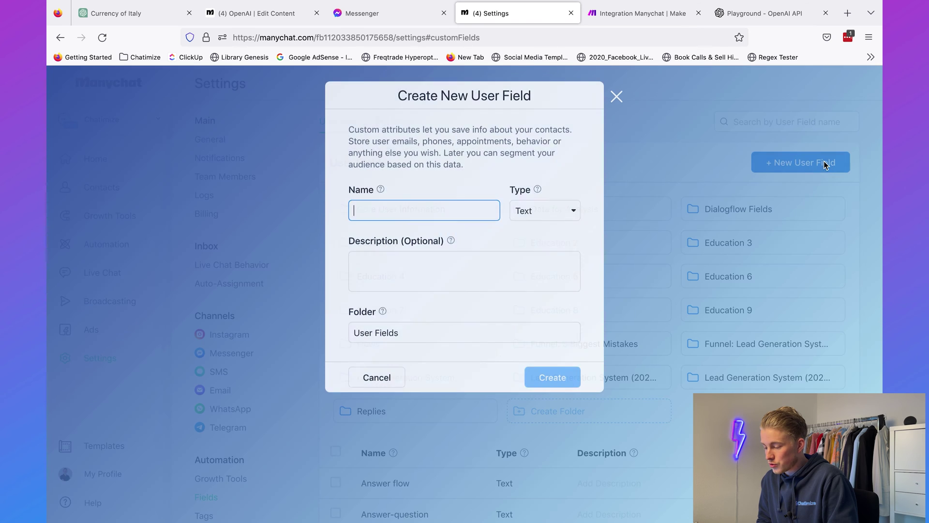
text(OpenAI - Response)
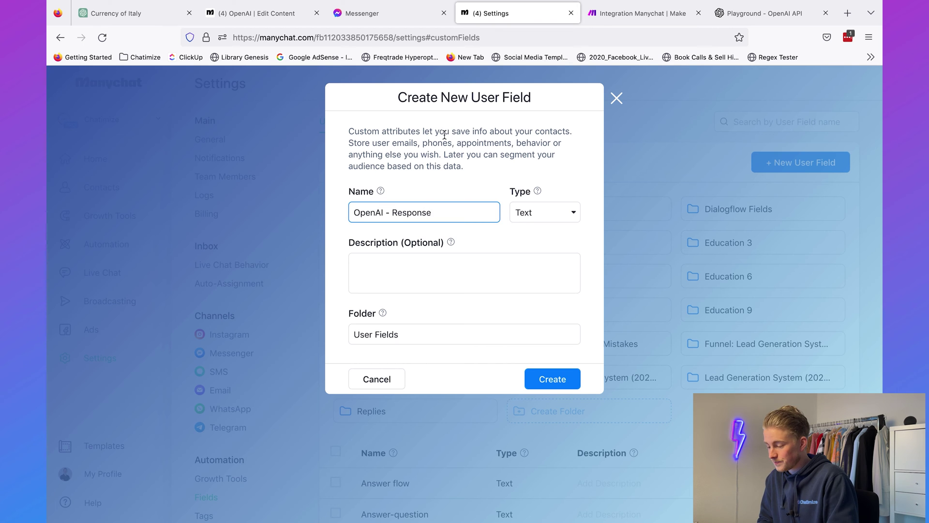
click(556, 383)
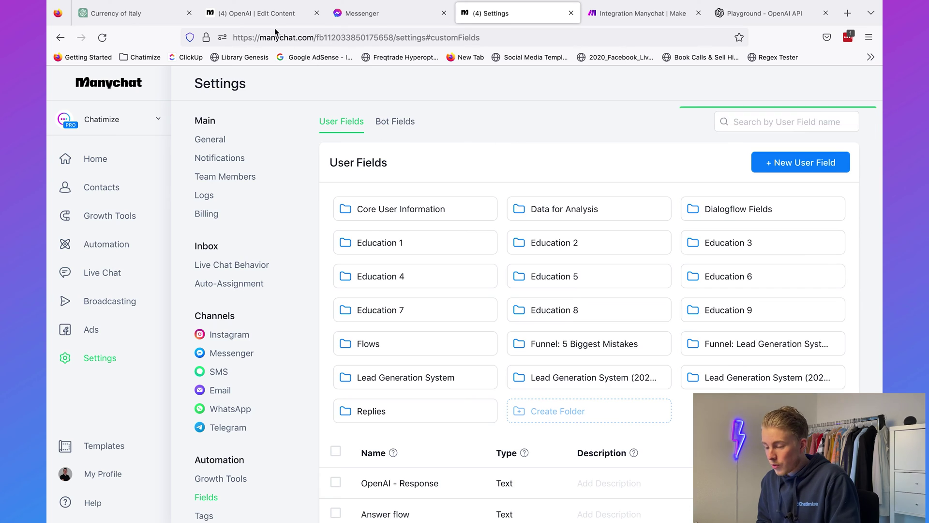
- In the Manychat OpenAI flow, add a Smart Delay of 10 seconds after the Trigger Integromat action
click(269, 21)
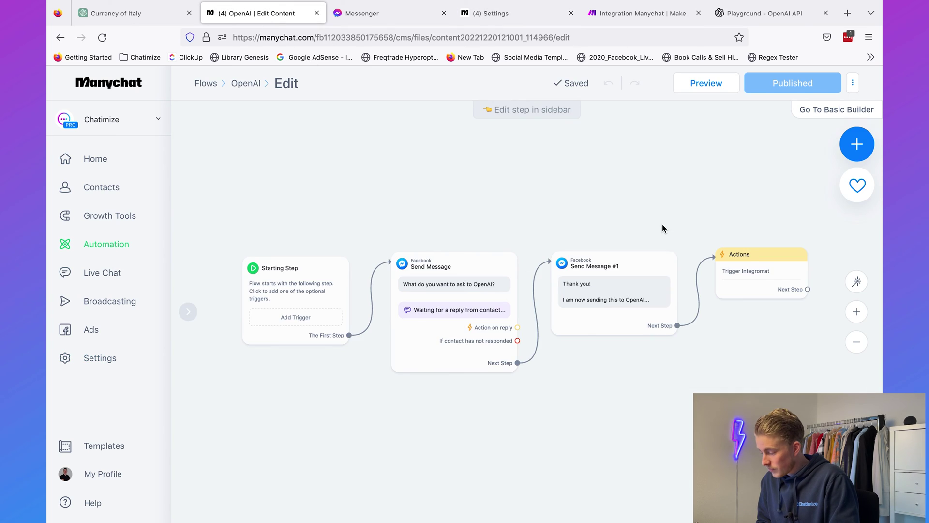
drag(724, 222, 500, 226)
drag(596, 288, 466, 252)
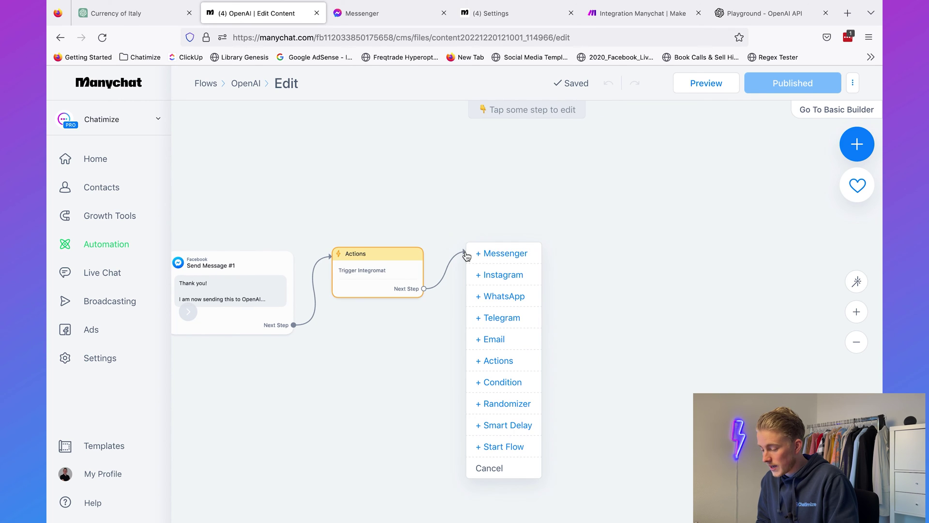
click(503, 425)
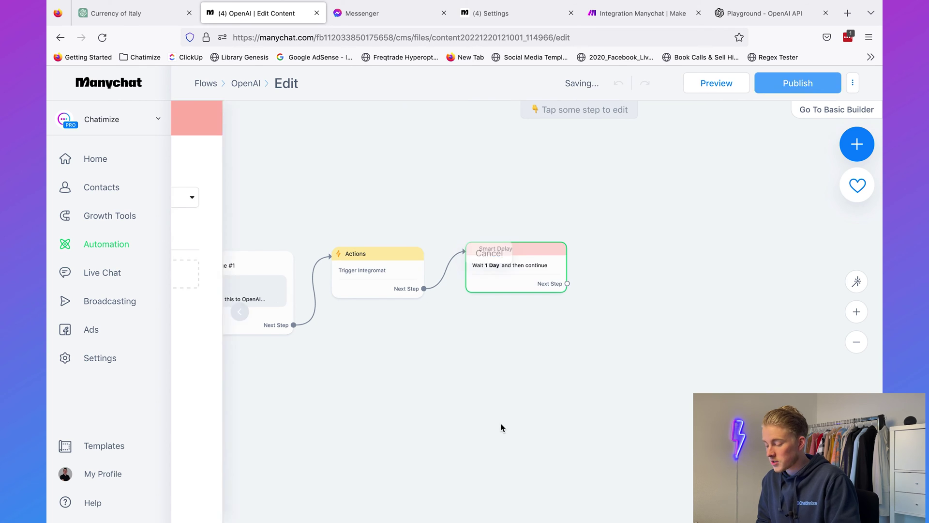
click(352, 198)
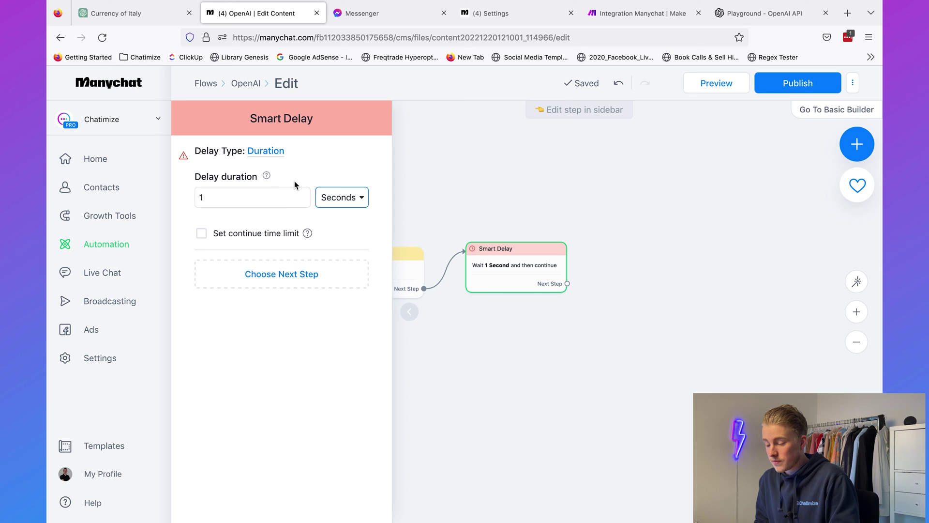
click(281, 199)
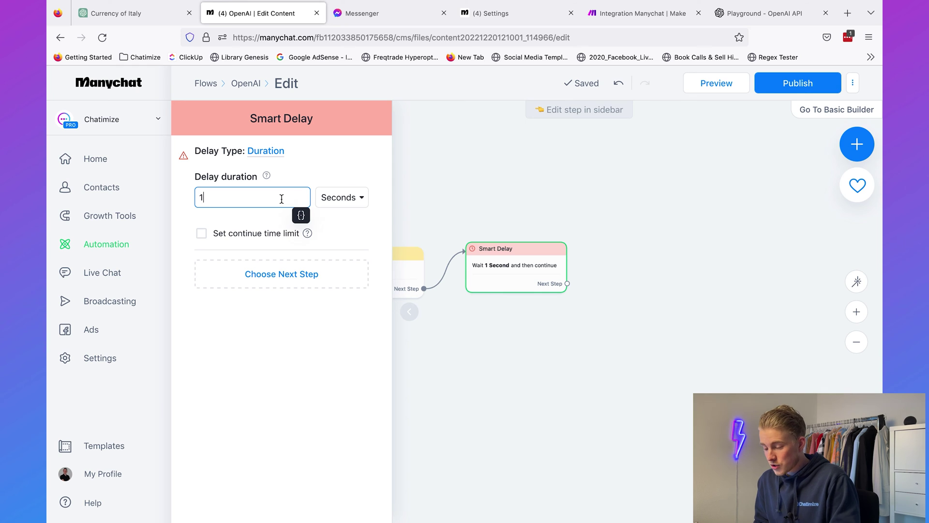
text(0)
click(533, 190)
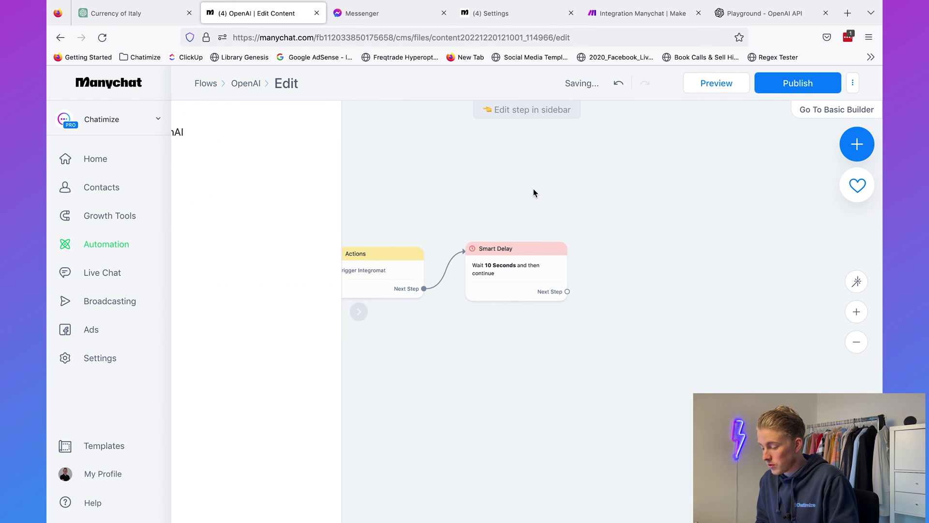
- Add a Messenger message after the Smart Delay with the text "Here is the OpenAI response:" followed by a new line
drag(539, 265, 609, 258)
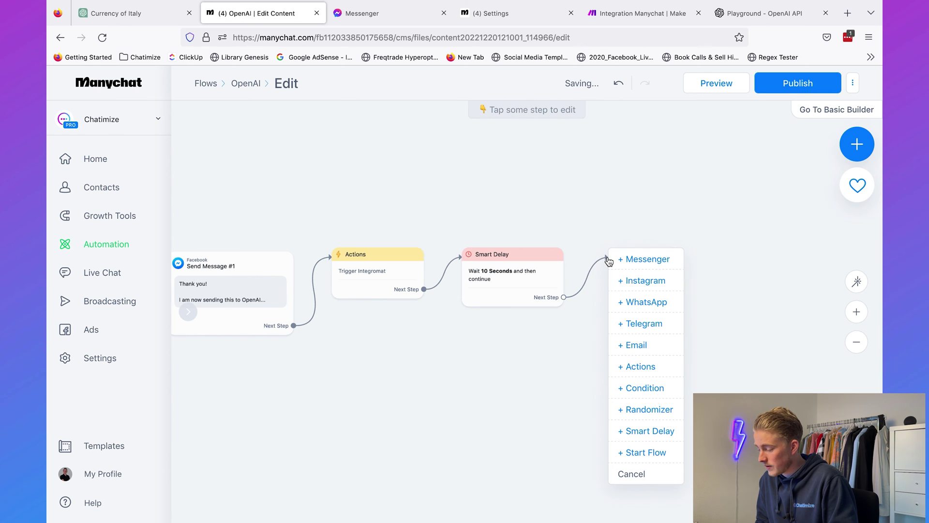
click(636, 260)
click(311, 204)
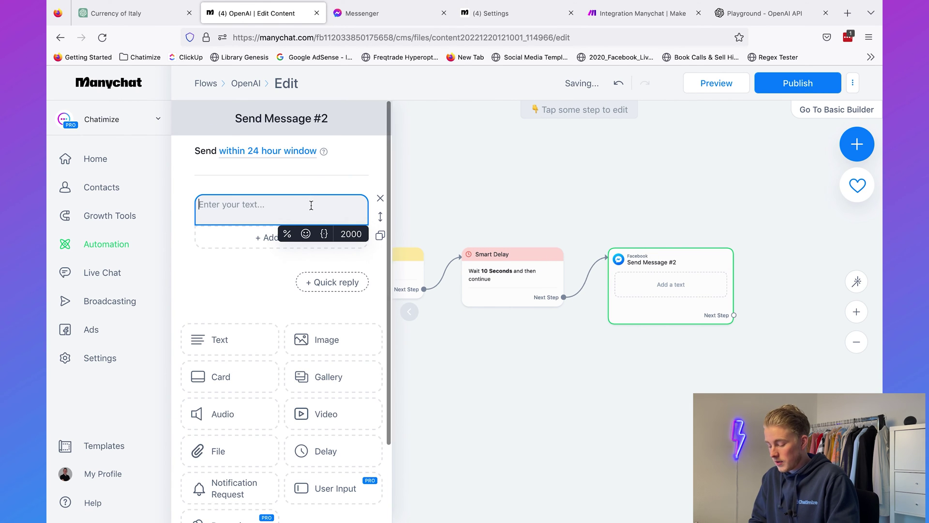
text(Here is the OpenAI respons)
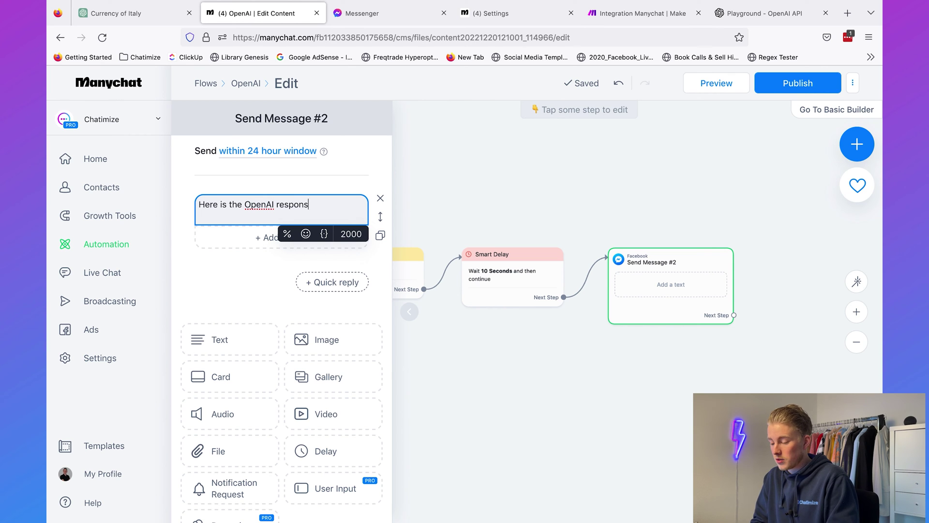
text(e:)
key(Return)
- Insert the OpenAI - Response custom field below the message text and publish the flow
click(319, 265)
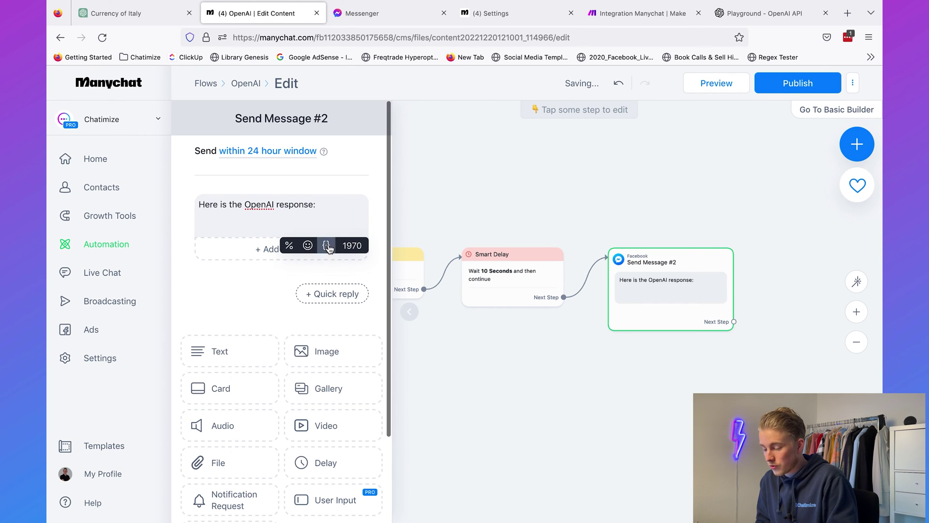
click(327, 246)
text(oepn)
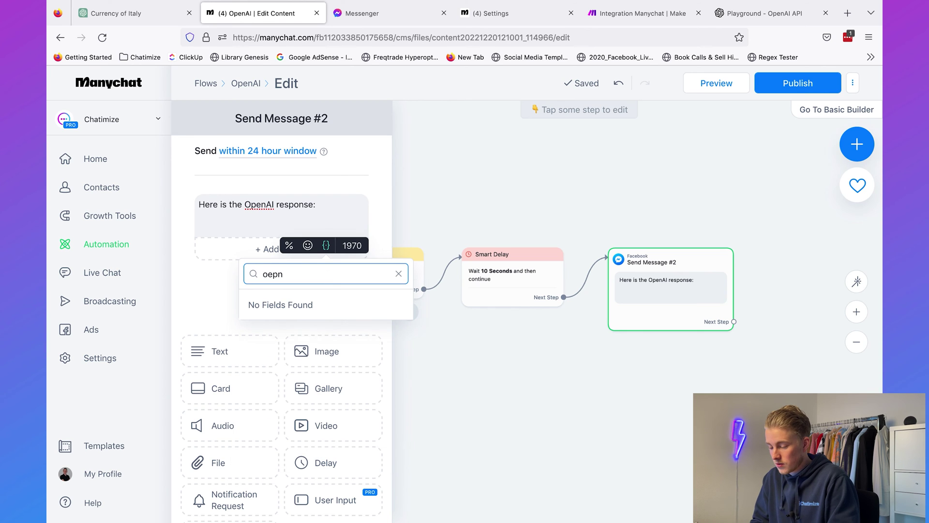
key(BackSpace)
key(BackSpace)
text(penai)
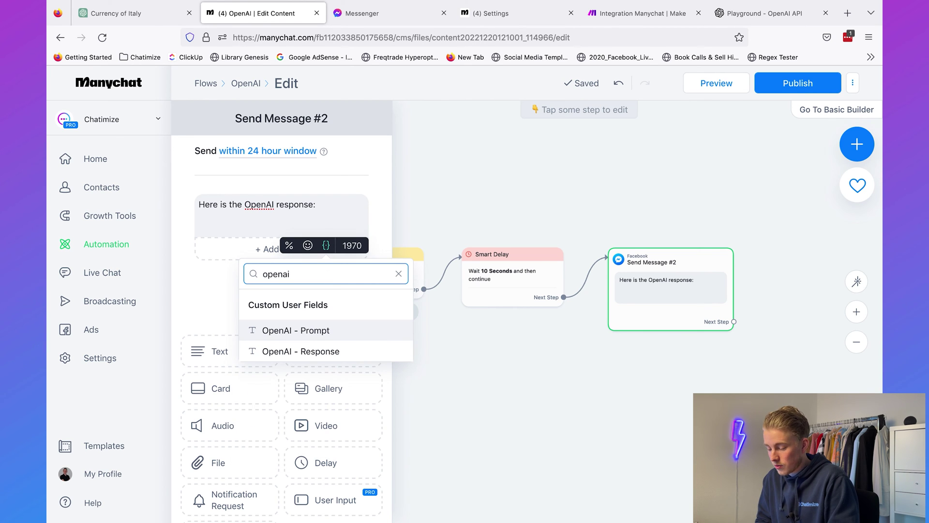
click(300, 352)
click(584, 368)
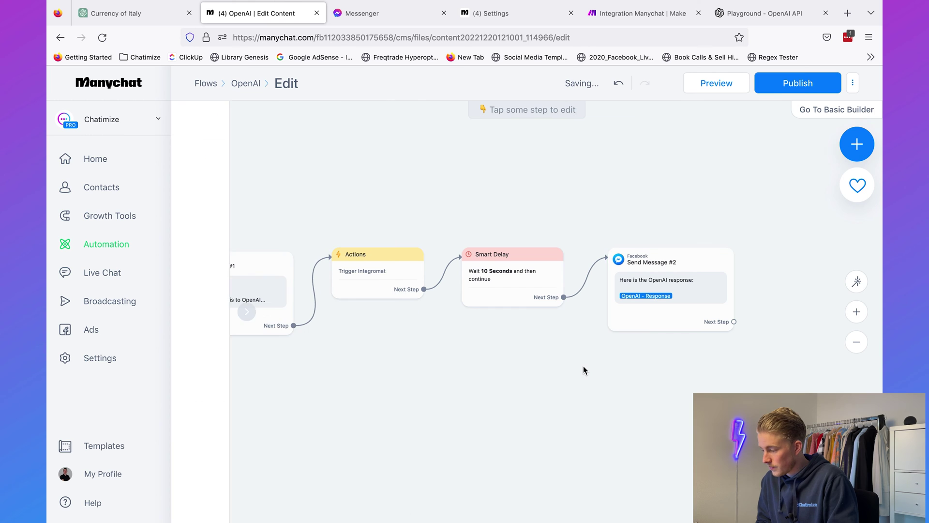
click(769, 87)
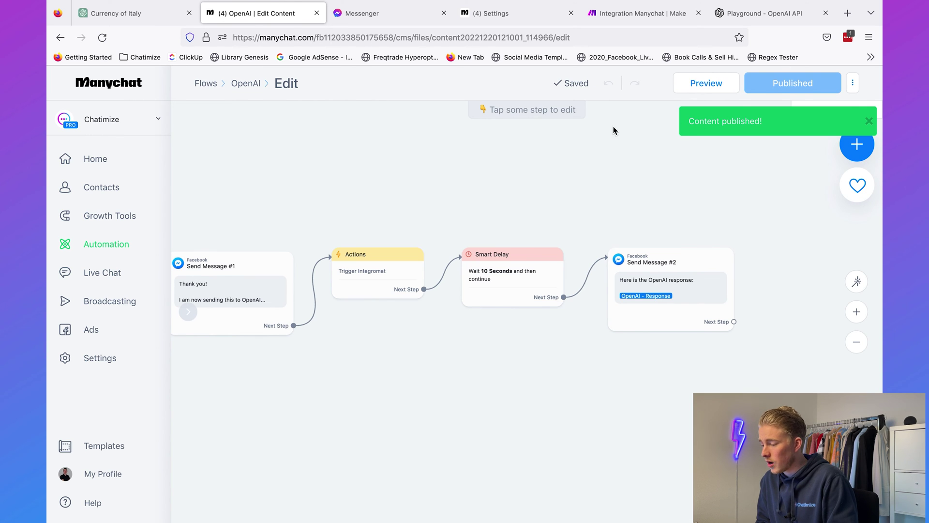
- In Make, add a Manychat Set a Custom Field module after the OpenAI GPT-3 module
click(631, 13)
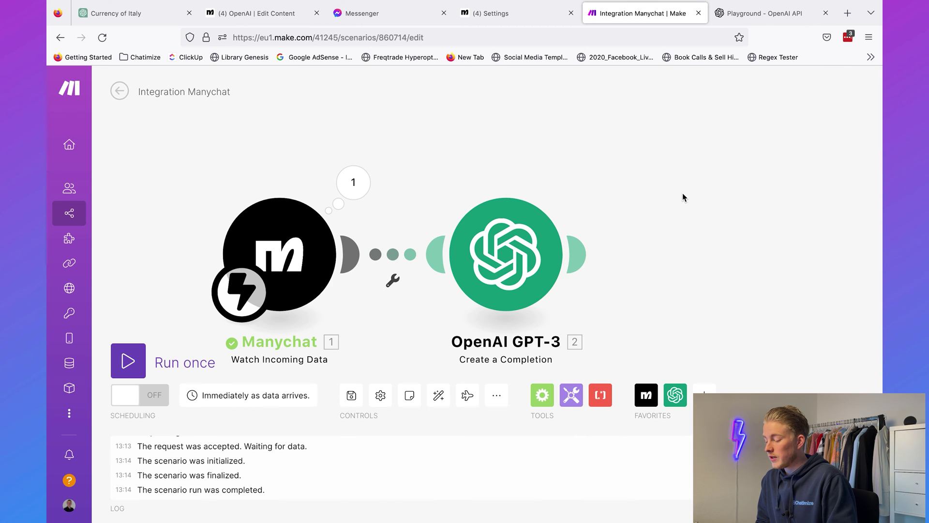
click(578, 254)
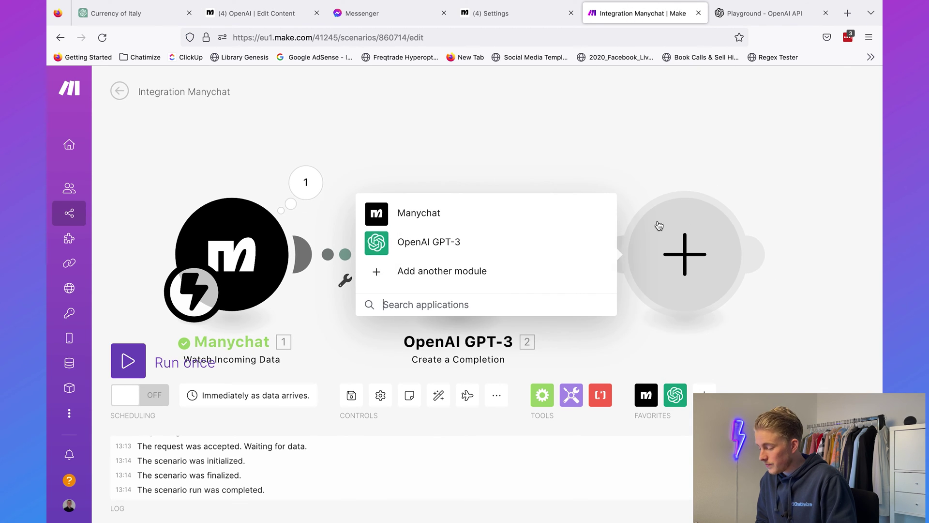
click(483, 211)
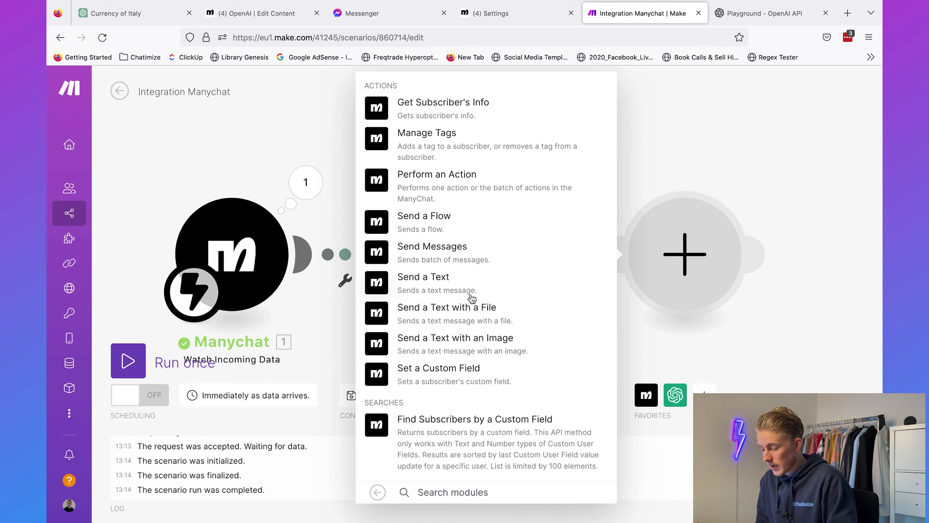
click(465, 371)
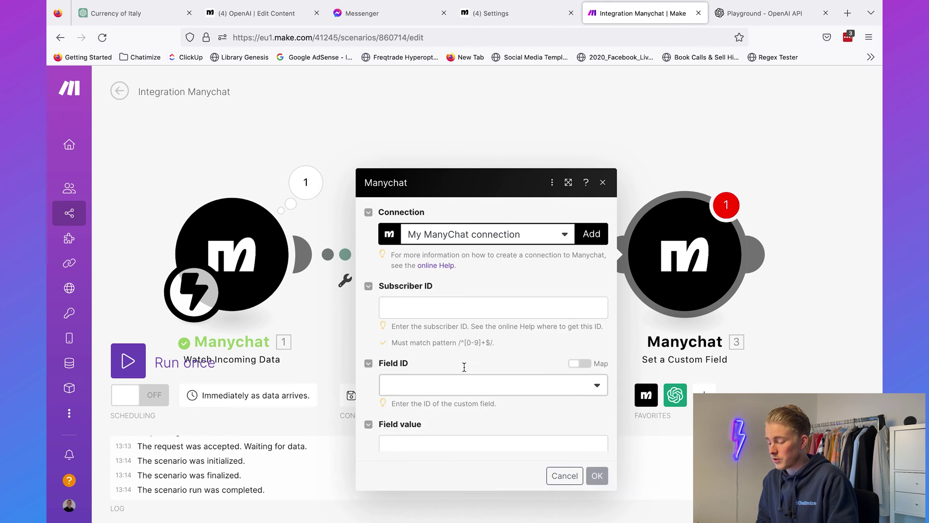
- Map the Subscriber ID to the incoming Manychat subscriber's ID and choose OpenAI - Response as the custom field
click(456, 224)
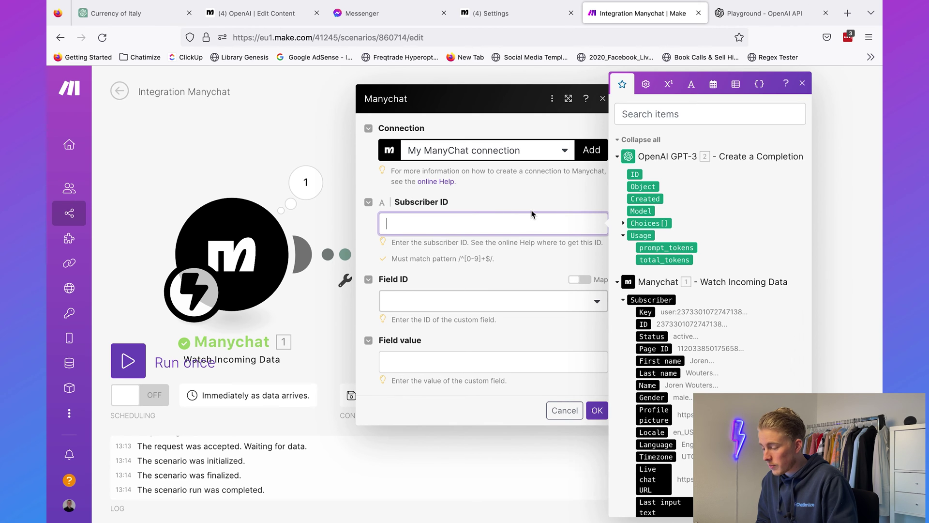
drag(653, 332, 435, 224)
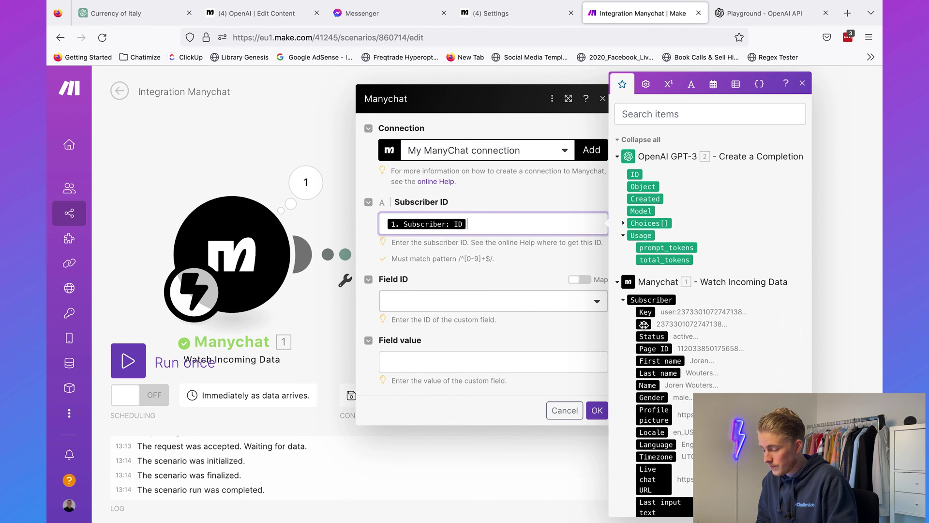
click(469, 263)
click(469, 304)
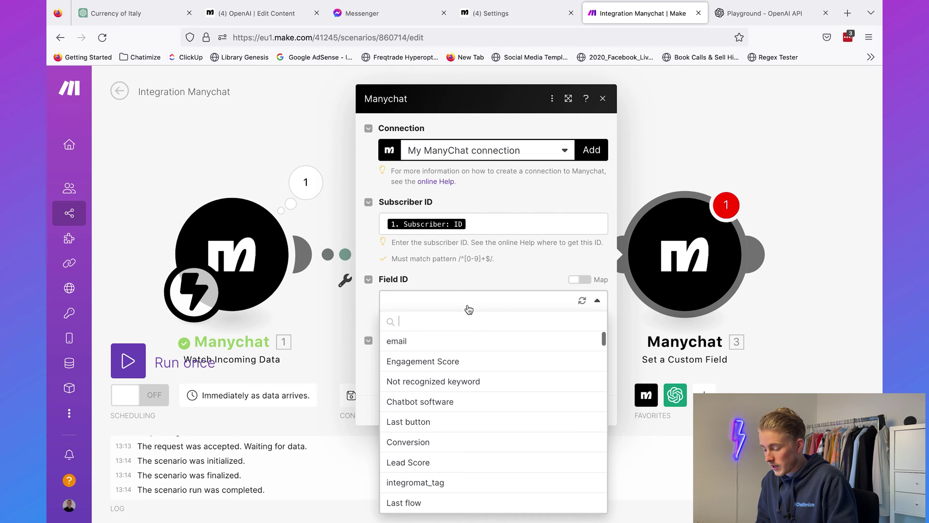
text(openai)
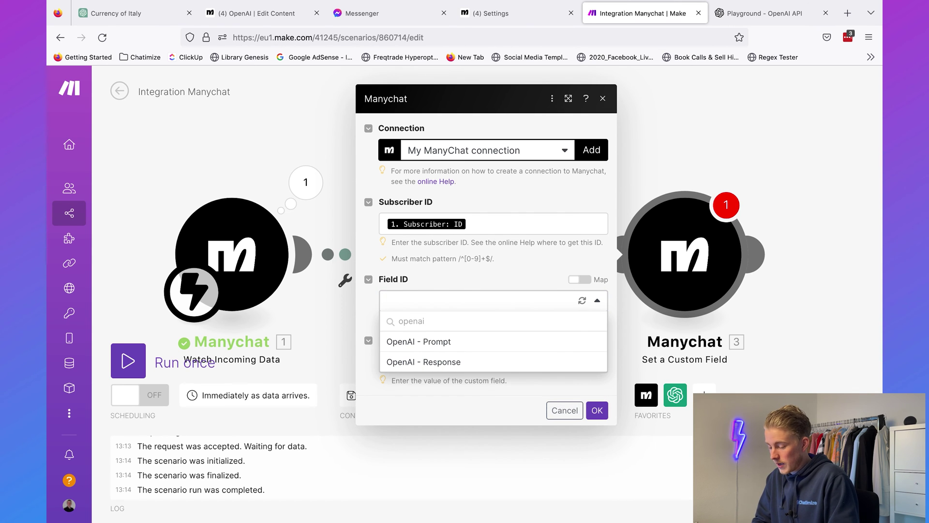
click(466, 364)
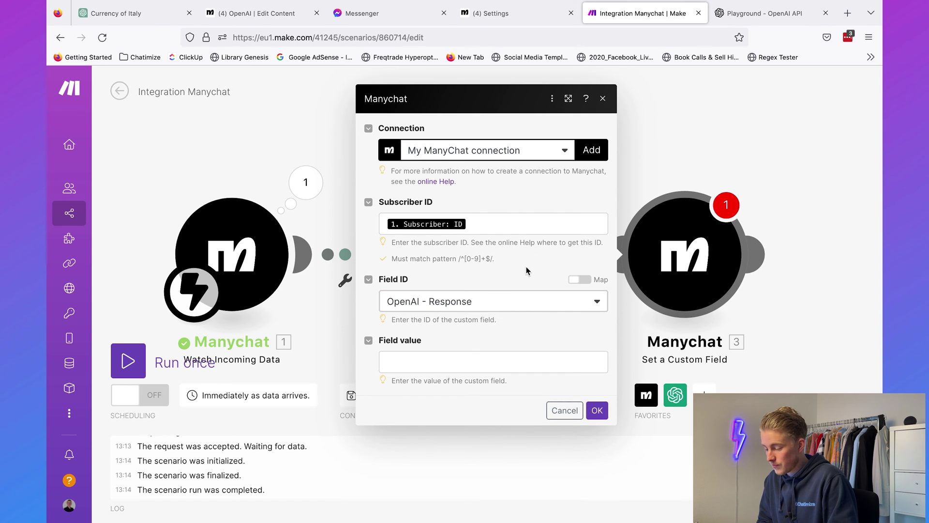
- Map the field value to the Choices[] text of the OpenAI GPT-3 completion and confirm the module settings
click(479, 369)
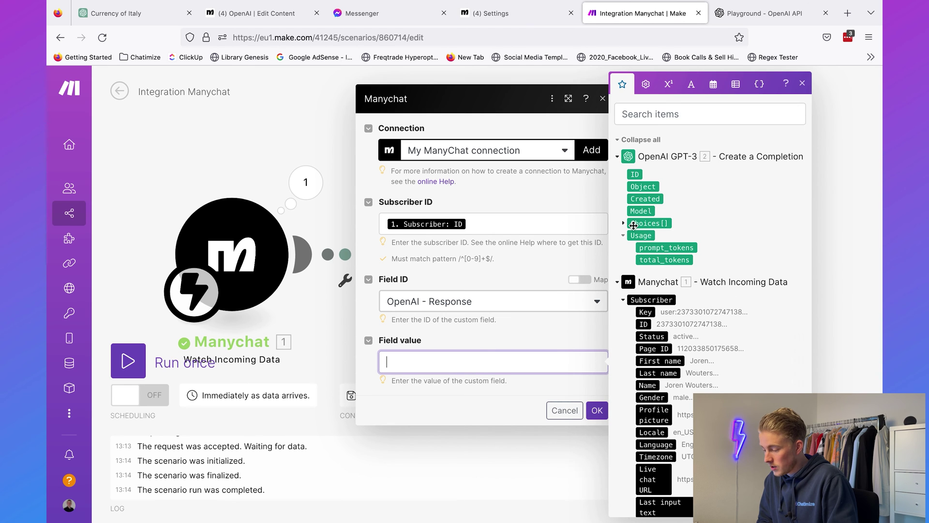
click(623, 224)
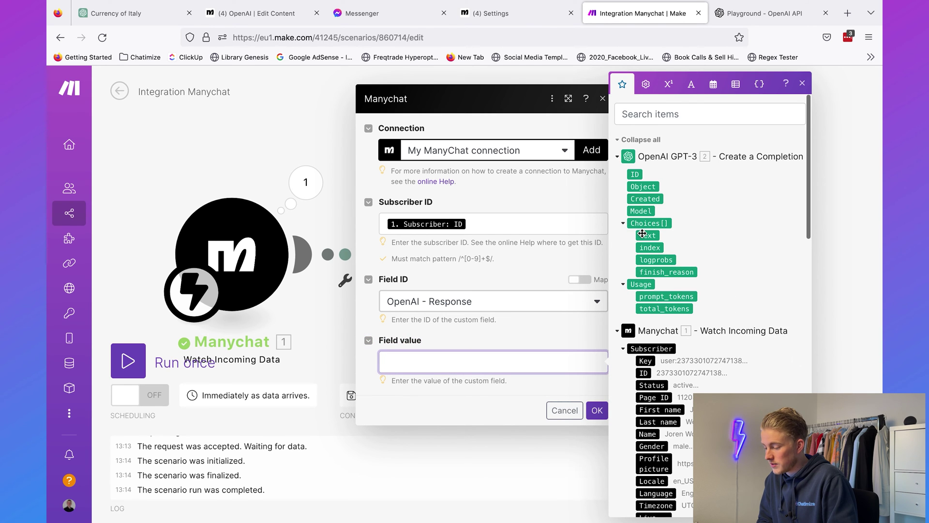
click(642, 235)
click(608, 417)
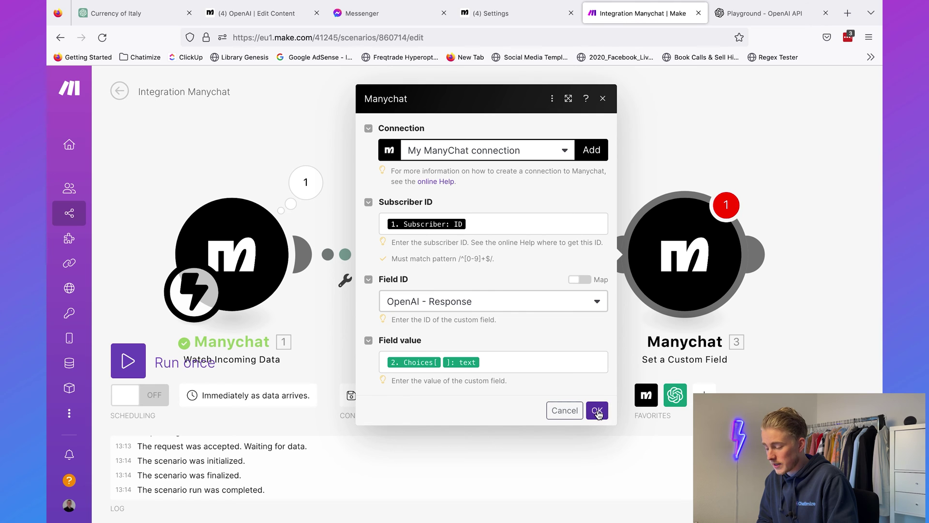
click(598, 410)
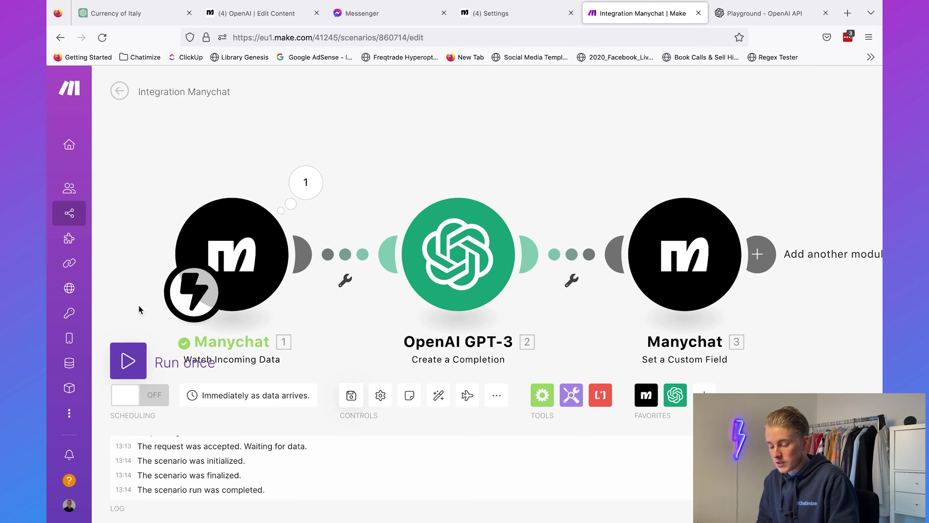
- Run the Make scenario once and start a preview of the OpenAI flow in Manychat
click(131, 361)
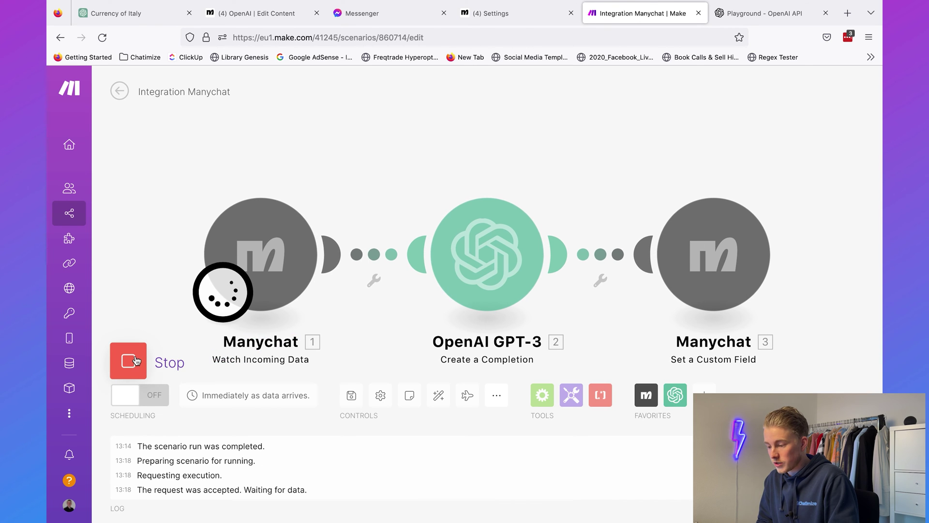
click(264, 15)
click(714, 91)
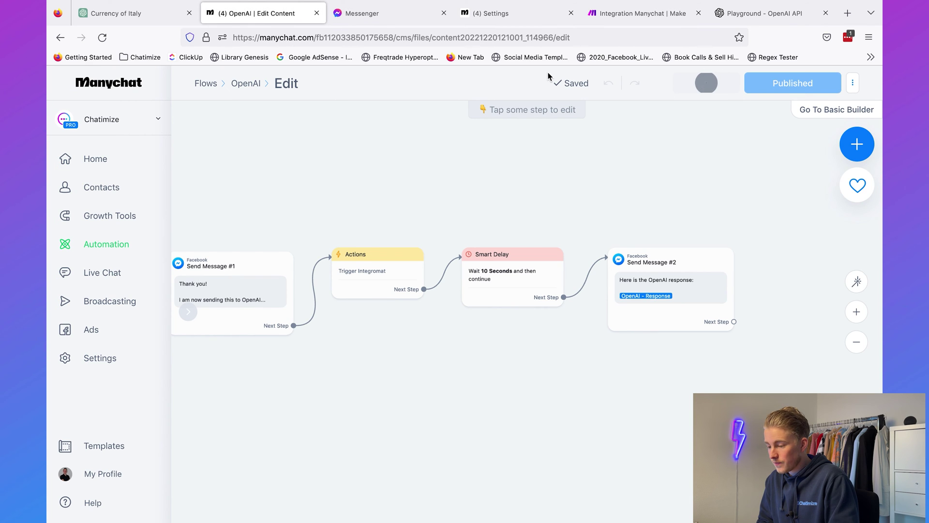
- In the Messenger chat, answer the flow's prompt with the question "what is the currency of italy"
click(409, 12)
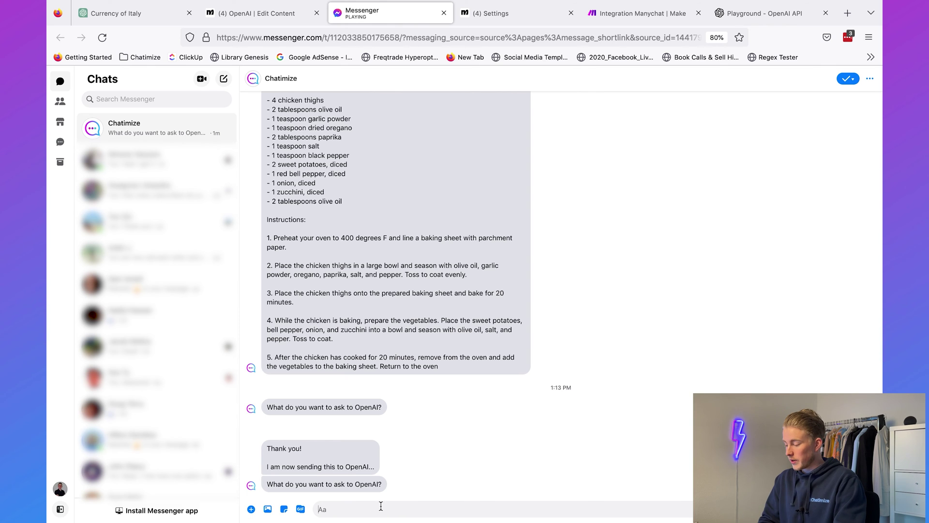
text(what is the cur)
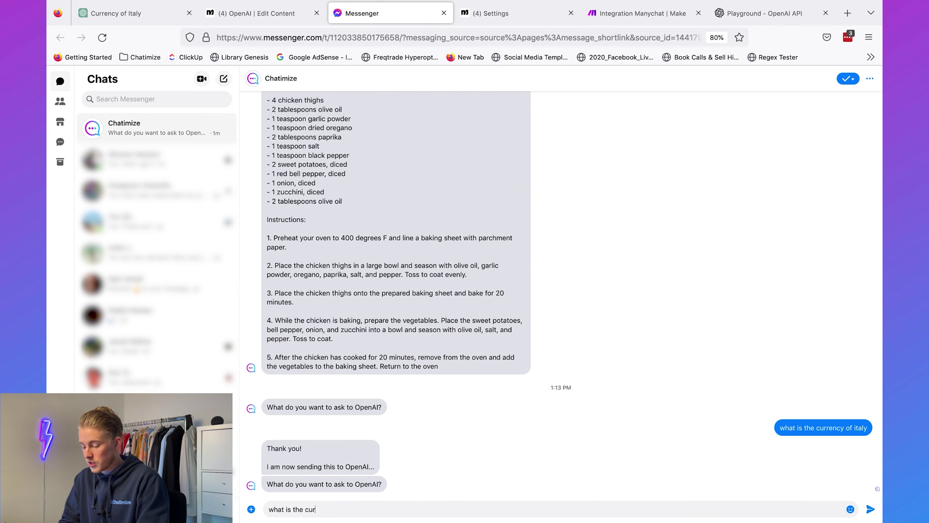
text(rency of ital)
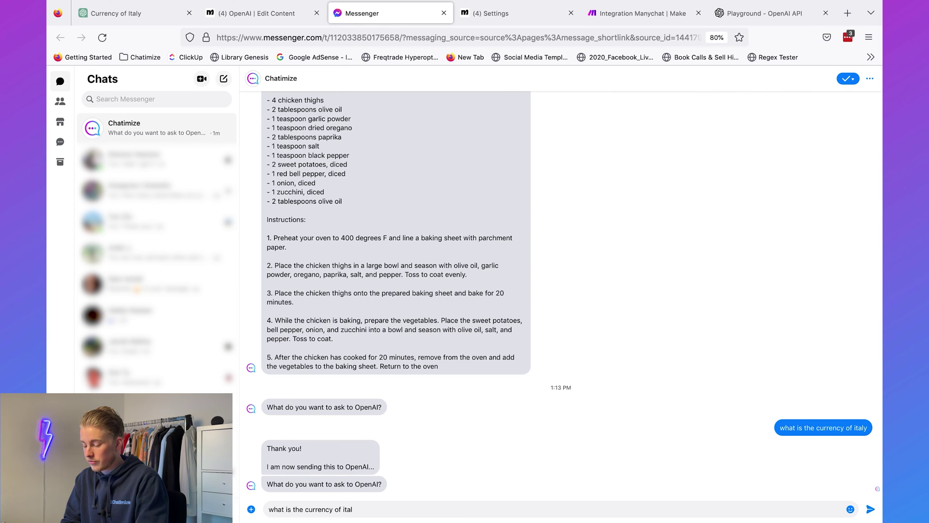
text(y)
key(Return)
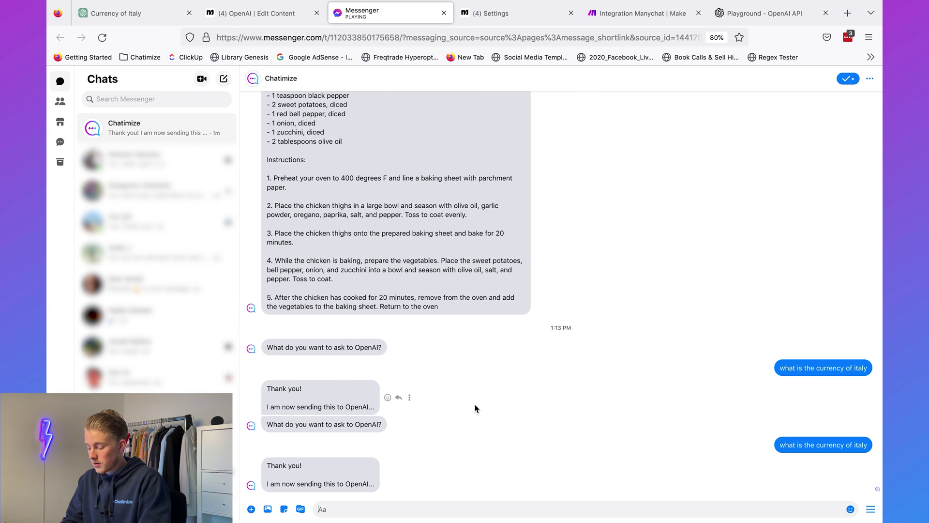
- Check the scenario run in Make and the flow's reply in the Messenger chat
key(super+equal)
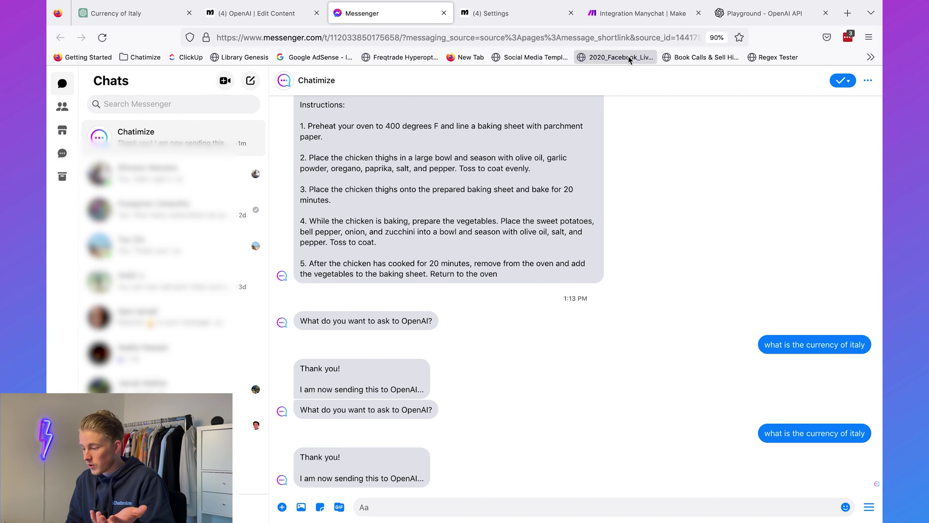
click(636, 13)
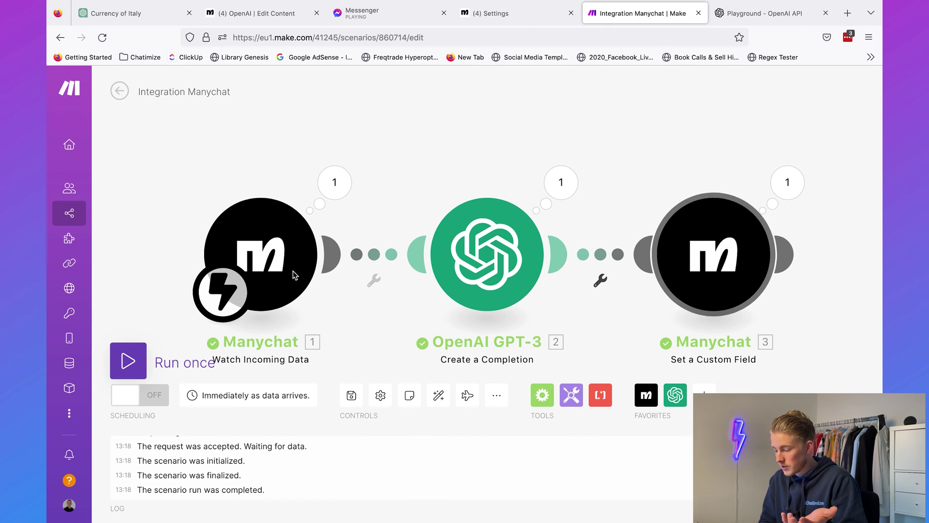
click(370, 13)
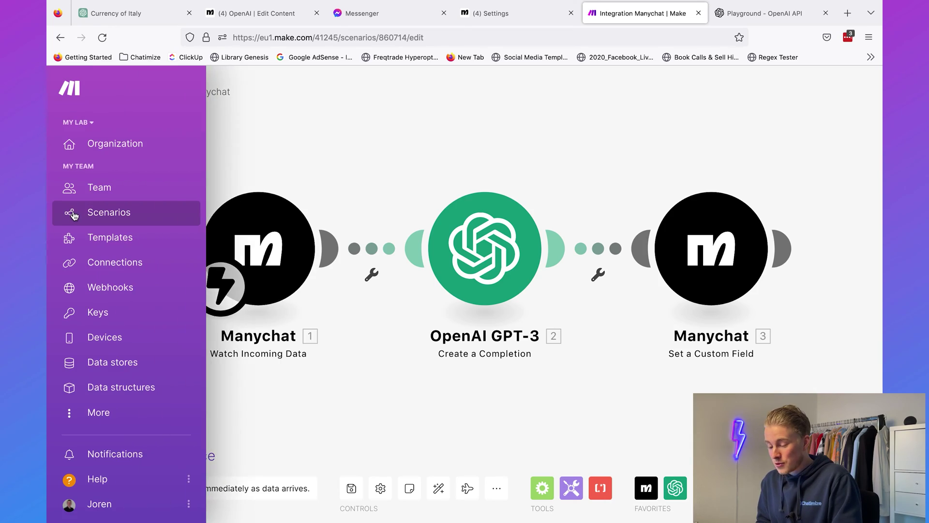
- In Make's list of all scenarios, turn on the inactive Integration Manychat scenario
click(73, 213)
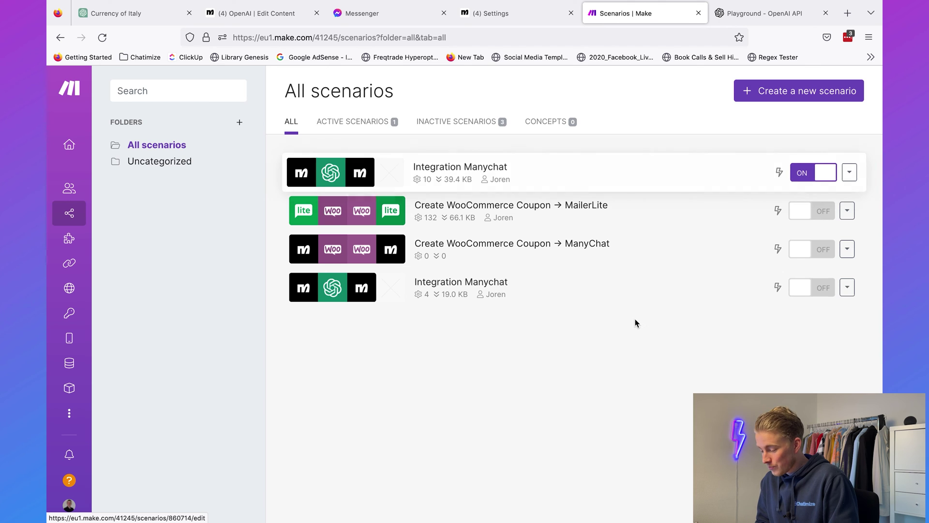
click(806, 289)
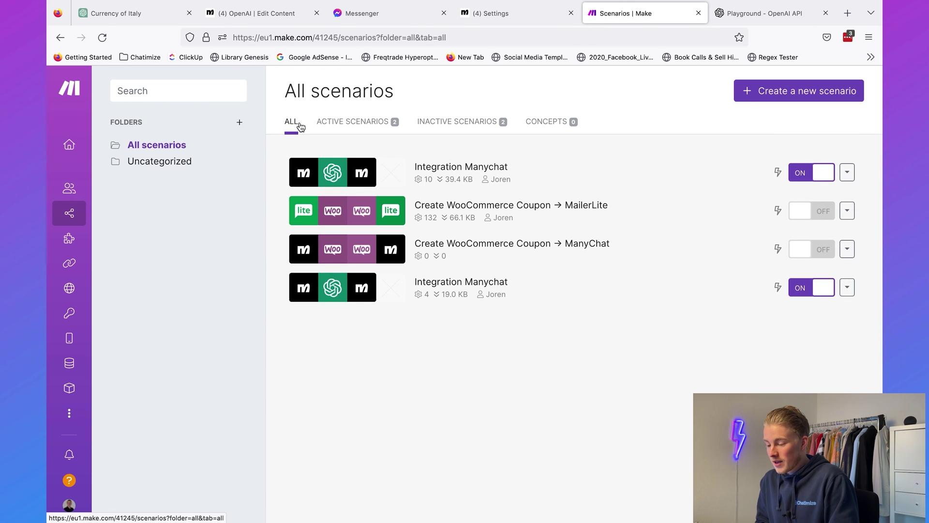
- Preview the Manychat OpenAI flow again and send "generate a breakfast recipe in two sentences" in Messenger
click(244, 15)
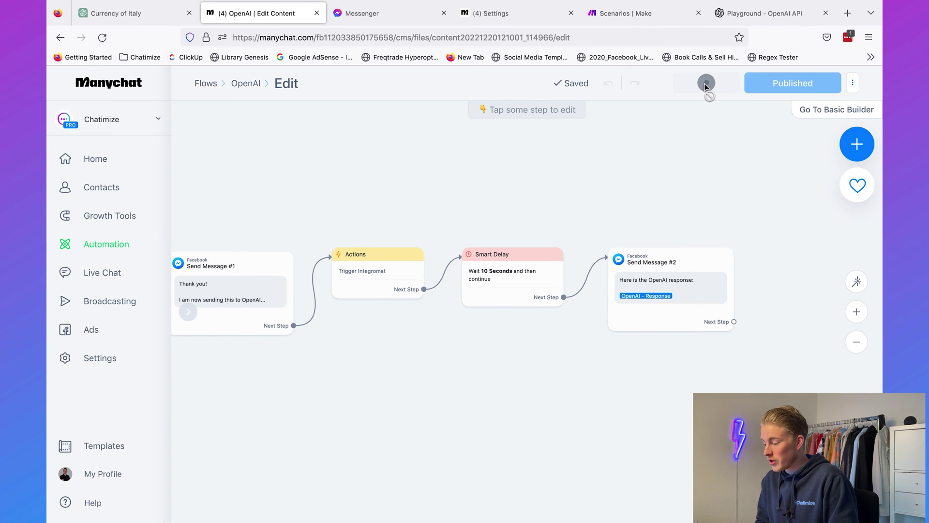
click(375, 17)
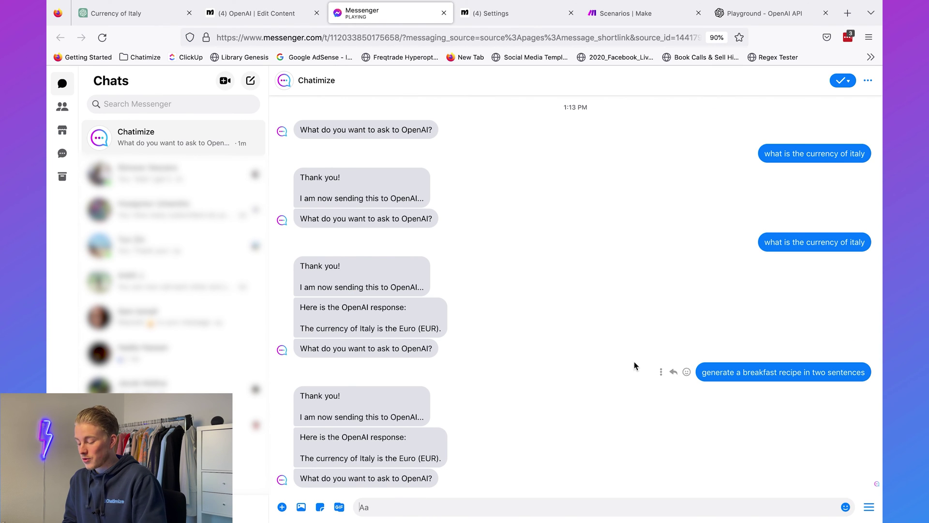
text(gen)
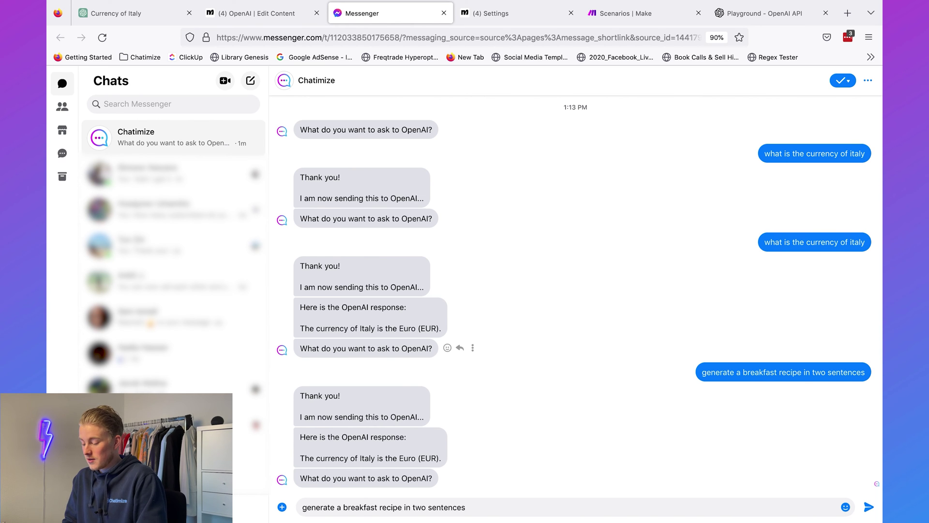
key(Return)
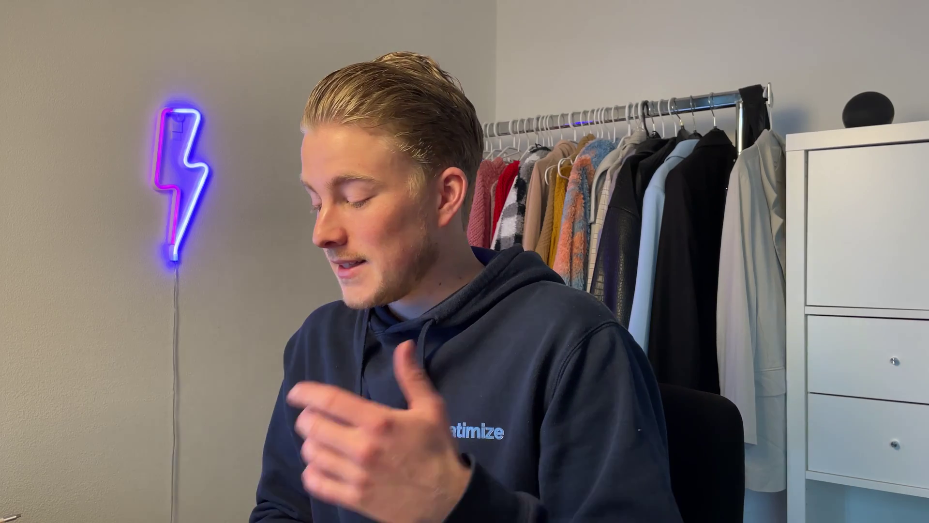